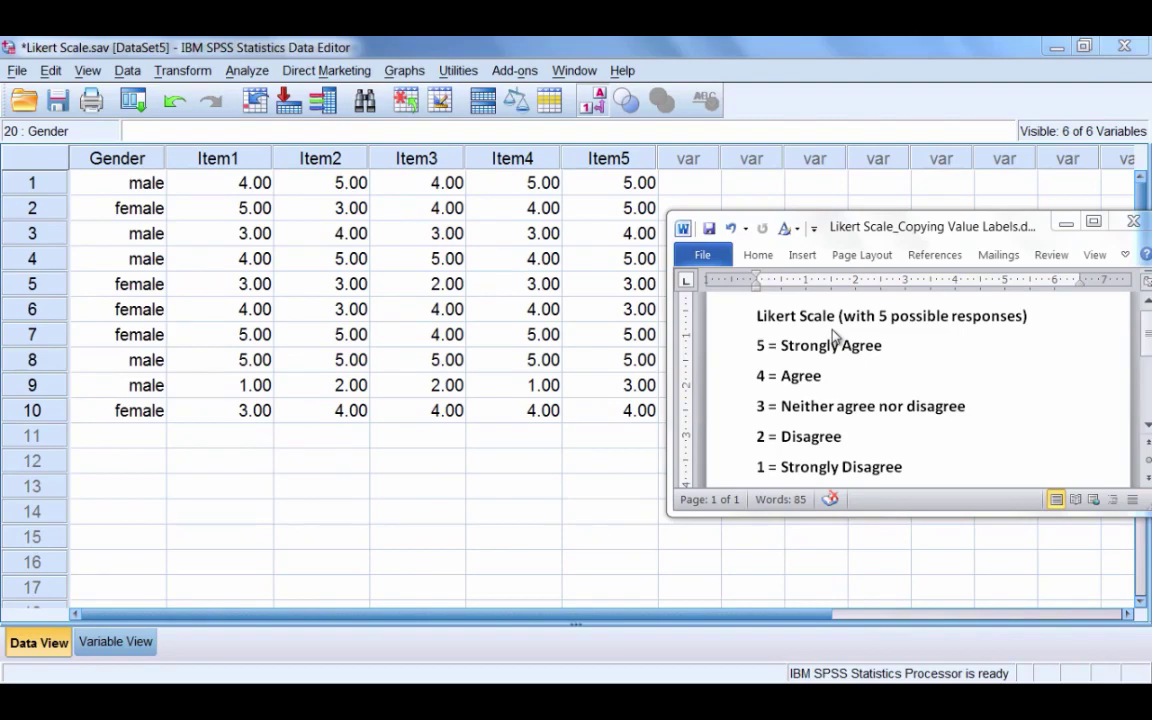
- Review the five Likert responses and the Item 1 example statement in the Word document, highlighting each one
{"action": "left_click", "coordinate": [761, 345]}
{"action": "left_click_drag", "start_coordinate": [761, 345], "coordinate": [918, 450]}
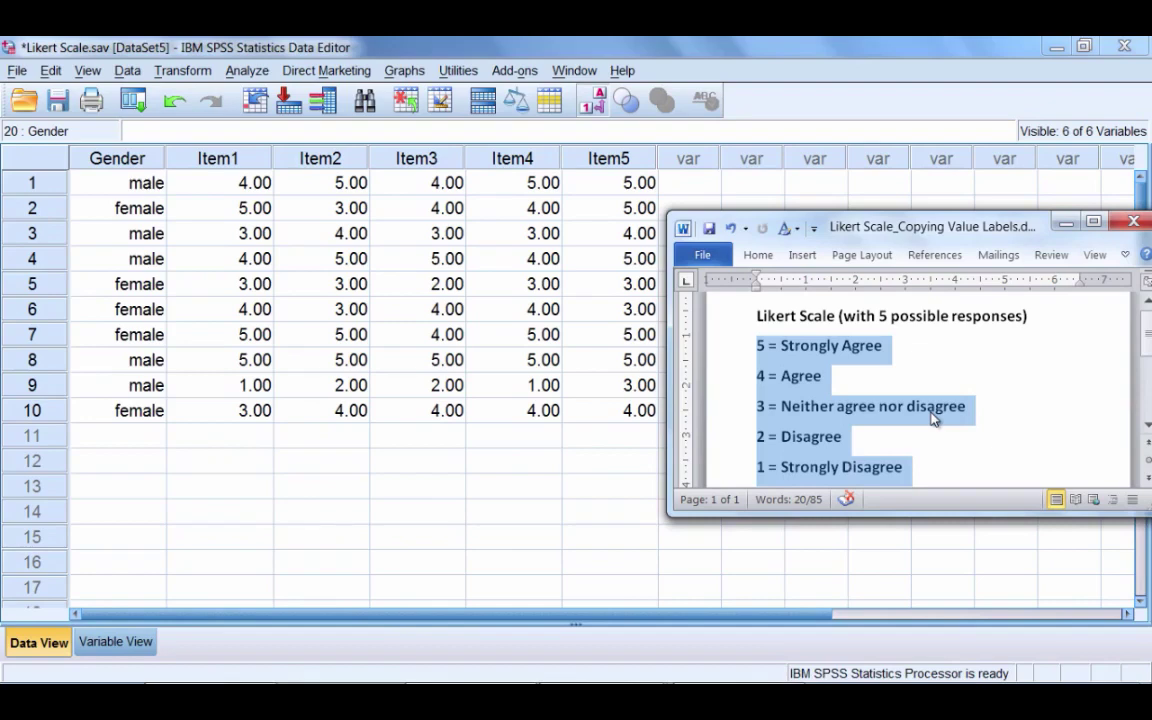
{"action": "left_click", "coordinate": [842, 345]}
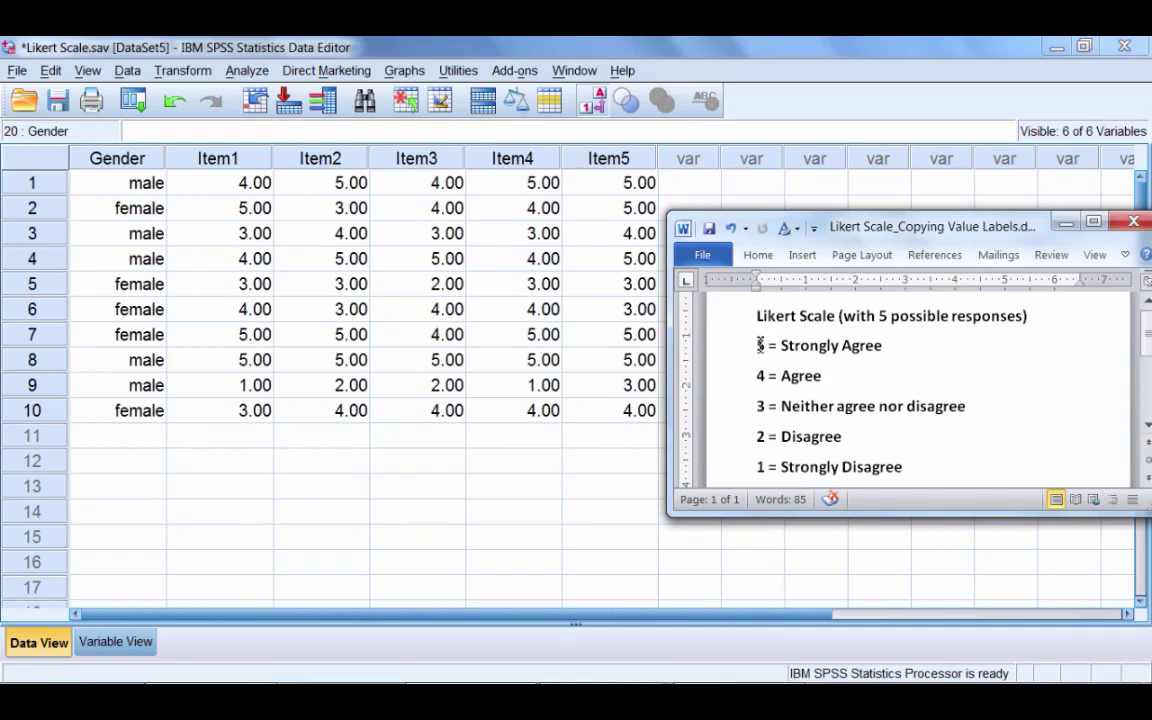
{"action": "left_click", "coordinate": [759, 345]}
{"action": "left_click_drag", "start_coordinate": [759, 345], "coordinate": [913, 479]}
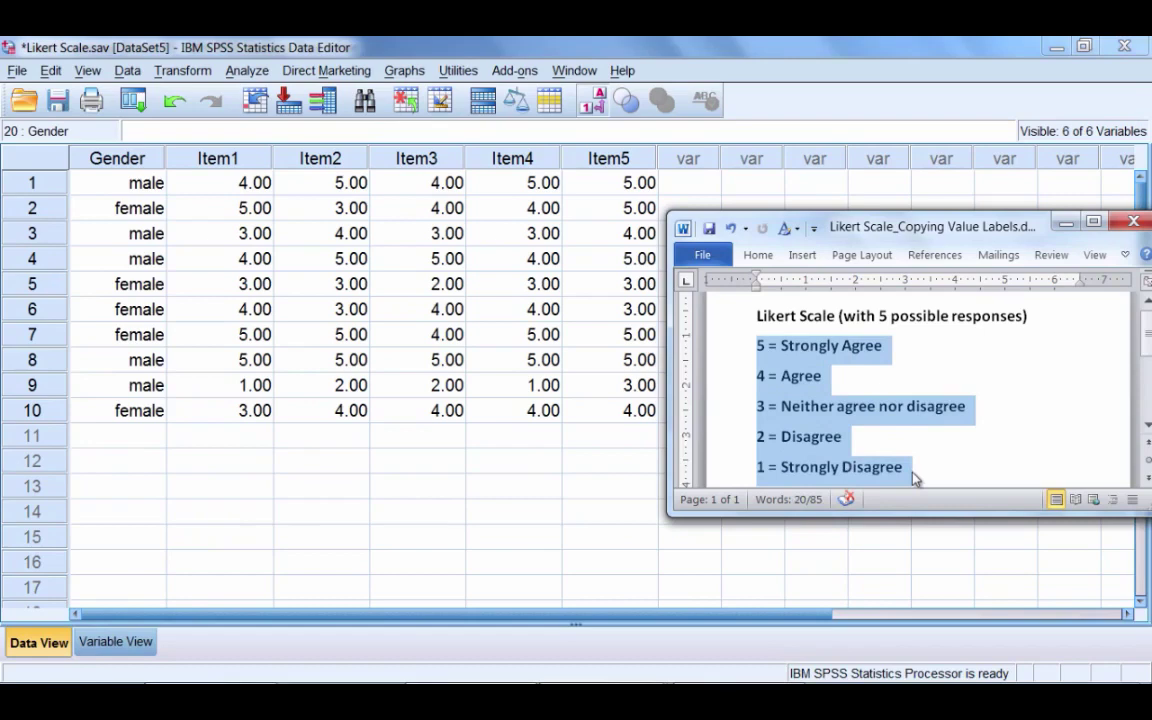
{"action": "left_click", "coordinate": [763, 345]}
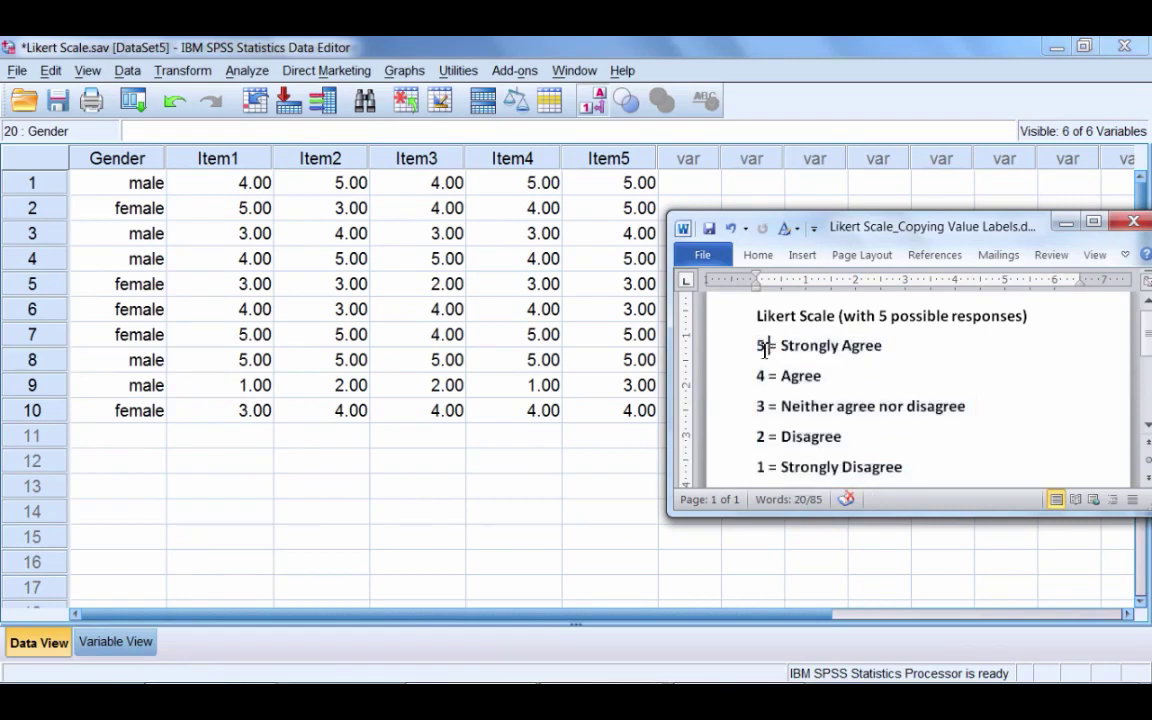
{"action": "left_click_drag", "start_coordinate": [770, 345], "coordinate": [822, 343]}
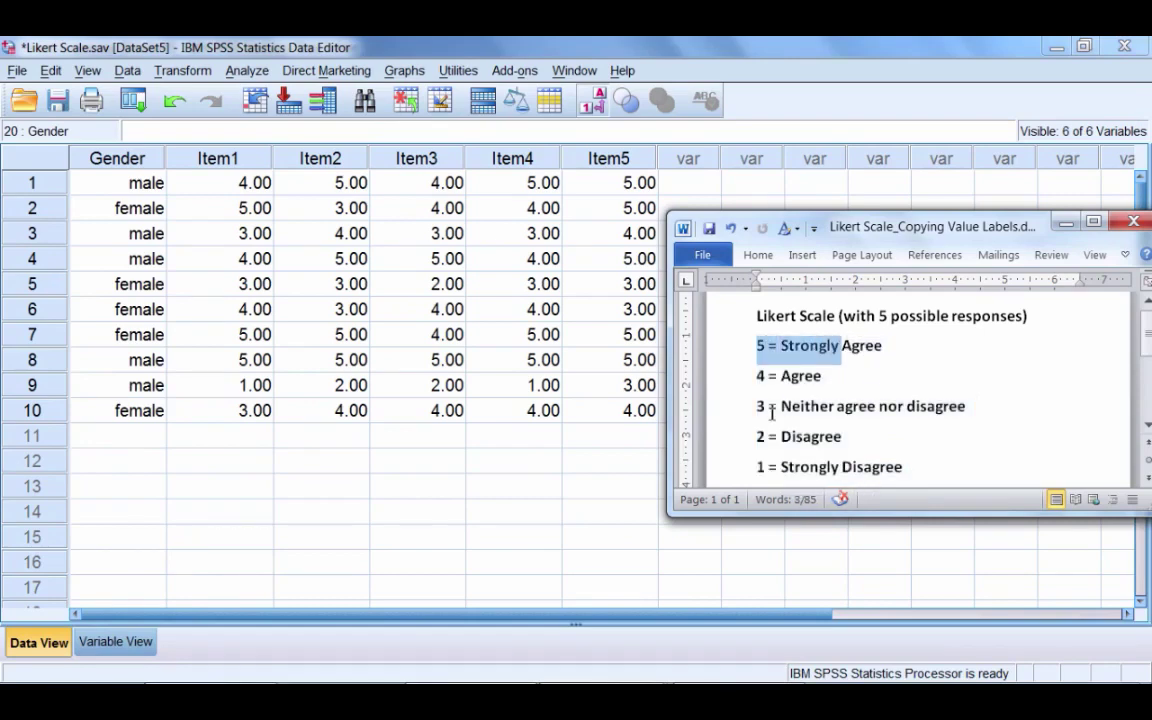
{"action": "left_click_drag", "start_coordinate": [758, 376], "coordinate": [825, 376]}
{"action": "left_click_drag", "start_coordinate": [757, 406], "coordinate": [975, 416]}
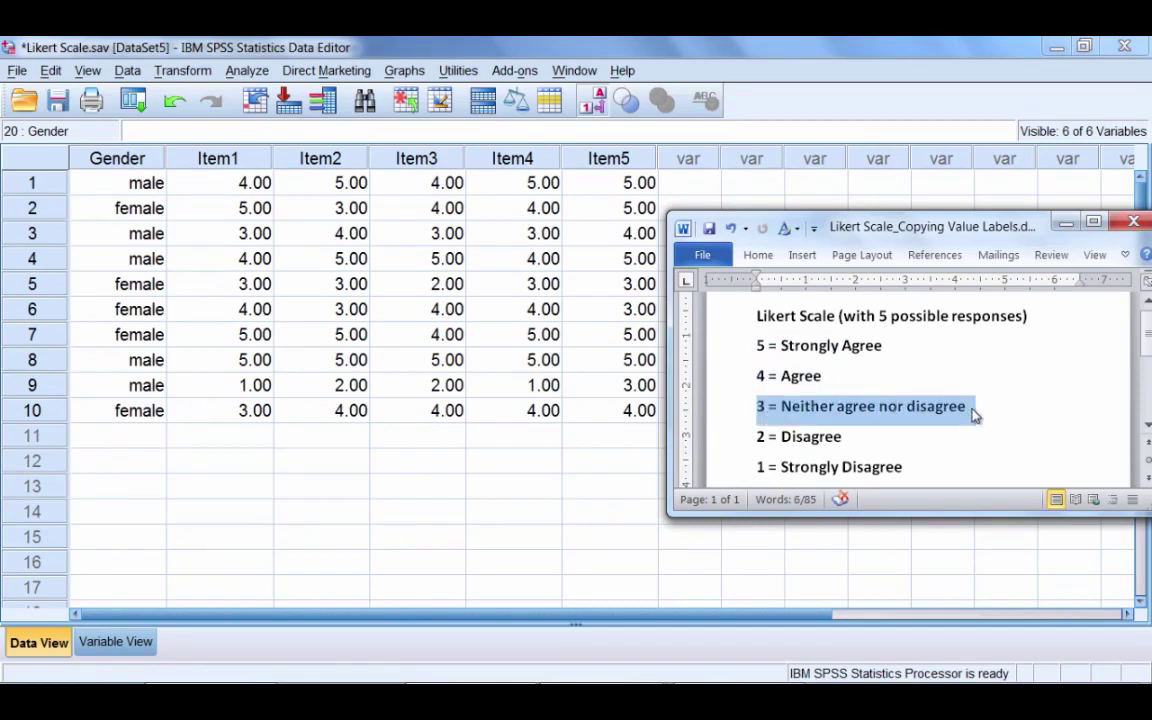
{"action": "left_click", "coordinate": [742, 437]}
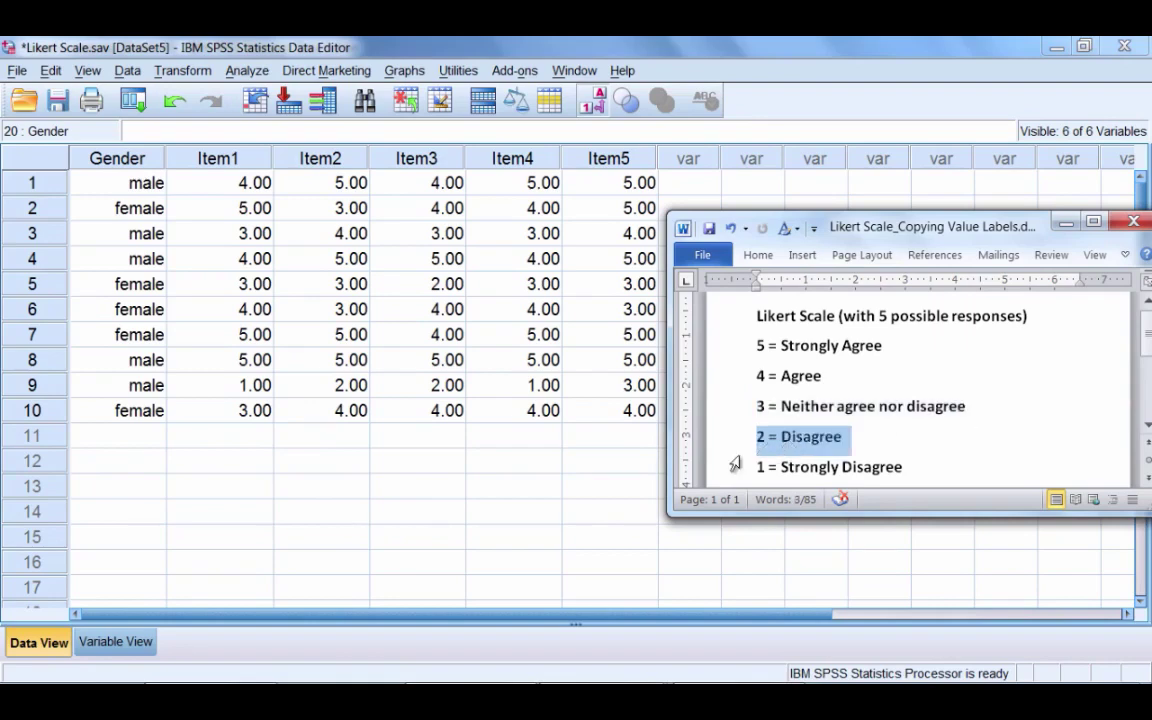
{"action": "left_click", "coordinate": [734, 469]}
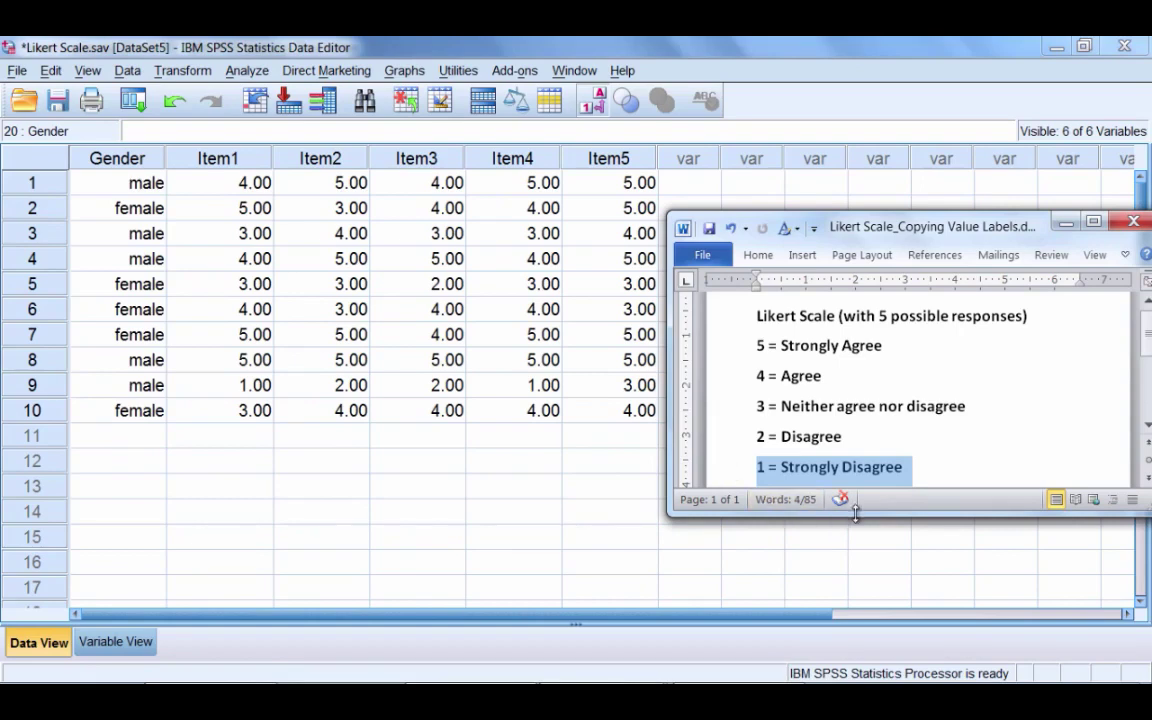
{"action": "left_click_drag", "start_coordinate": [842, 516], "coordinate": [845, 610]}
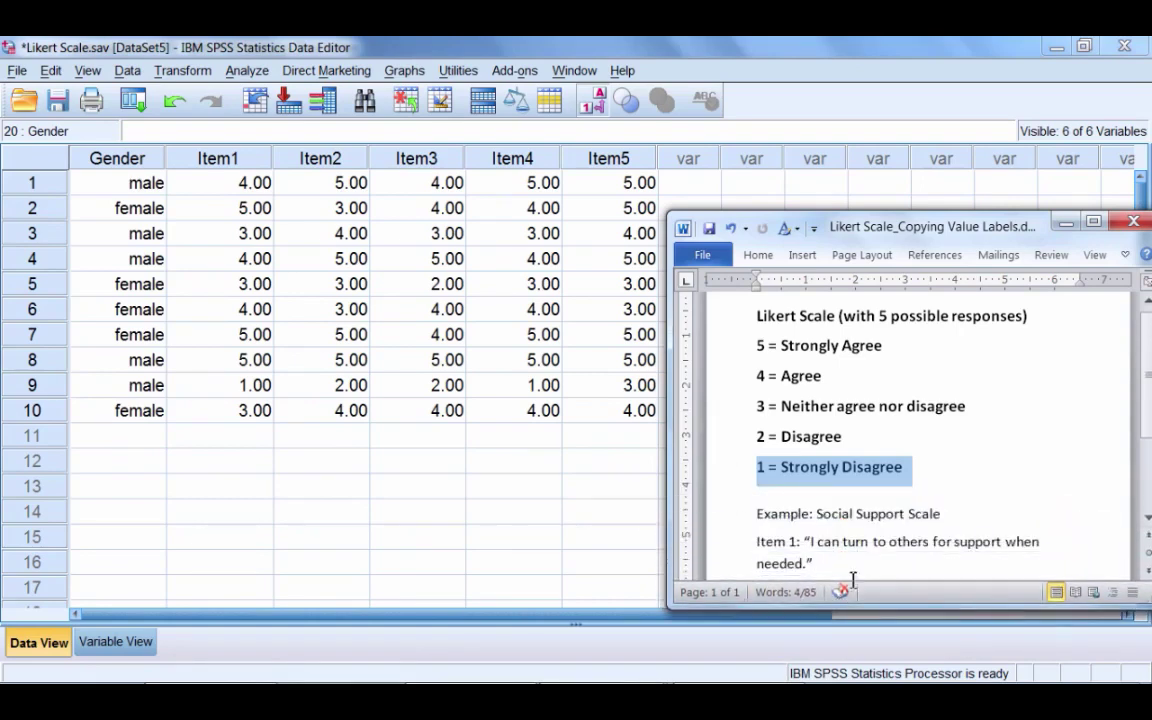
{"action": "left_click_drag", "start_coordinate": [810, 542], "coordinate": [820, 560]}
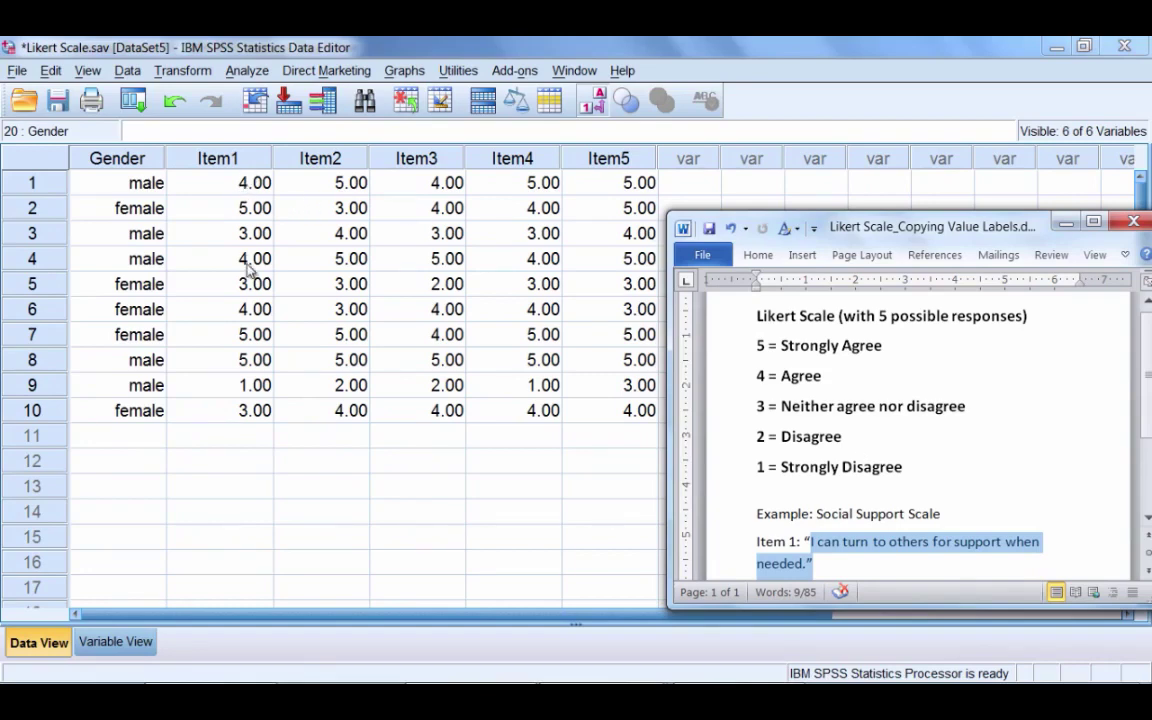
- Switch to the SPSS data and toggle the value labels display off and on to compare Gender codes with their labels
{"action": "left_click", "coordinate": [592, 106]}
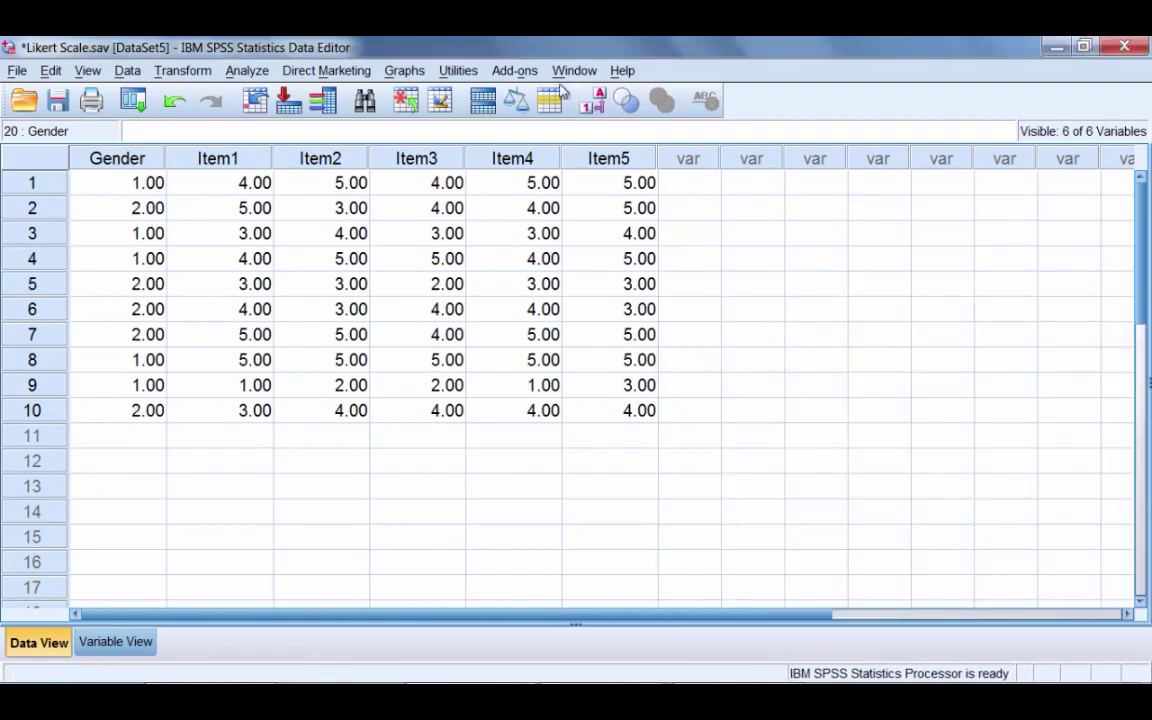
{"action": "left_click", "coordinate": [596, 104]}
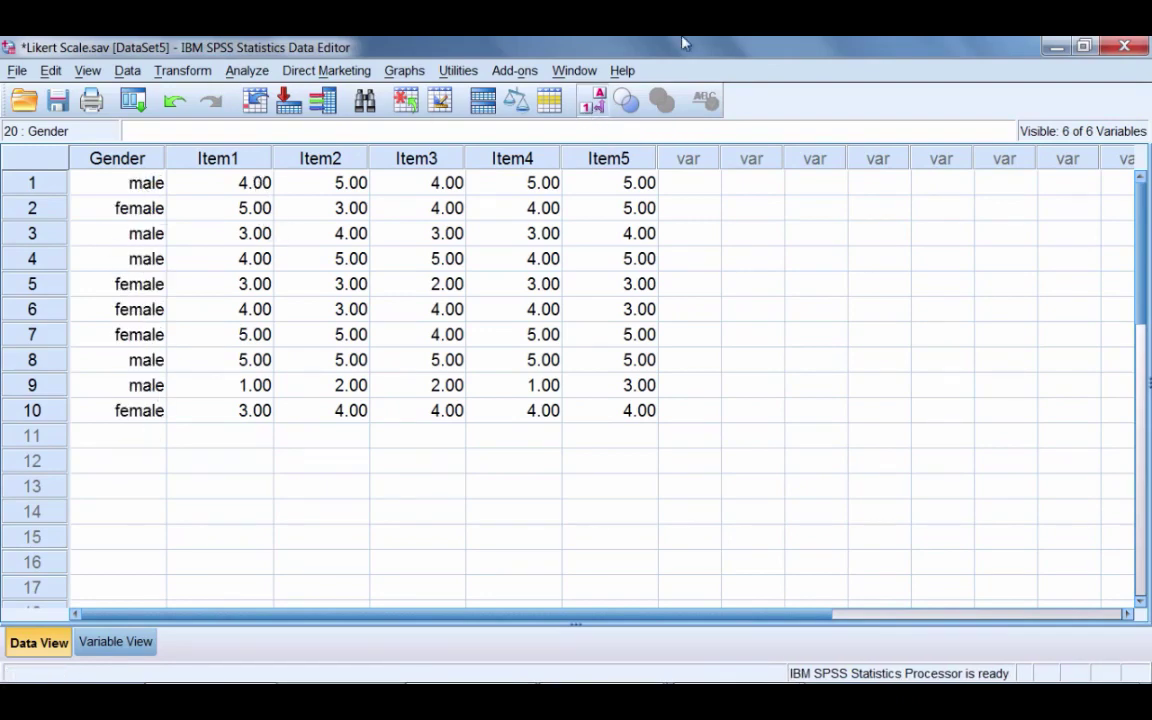
{"action": "left_click", "coordinate": [597, 104]}
{"action": "left_click", "coordinate": [599, 106]}
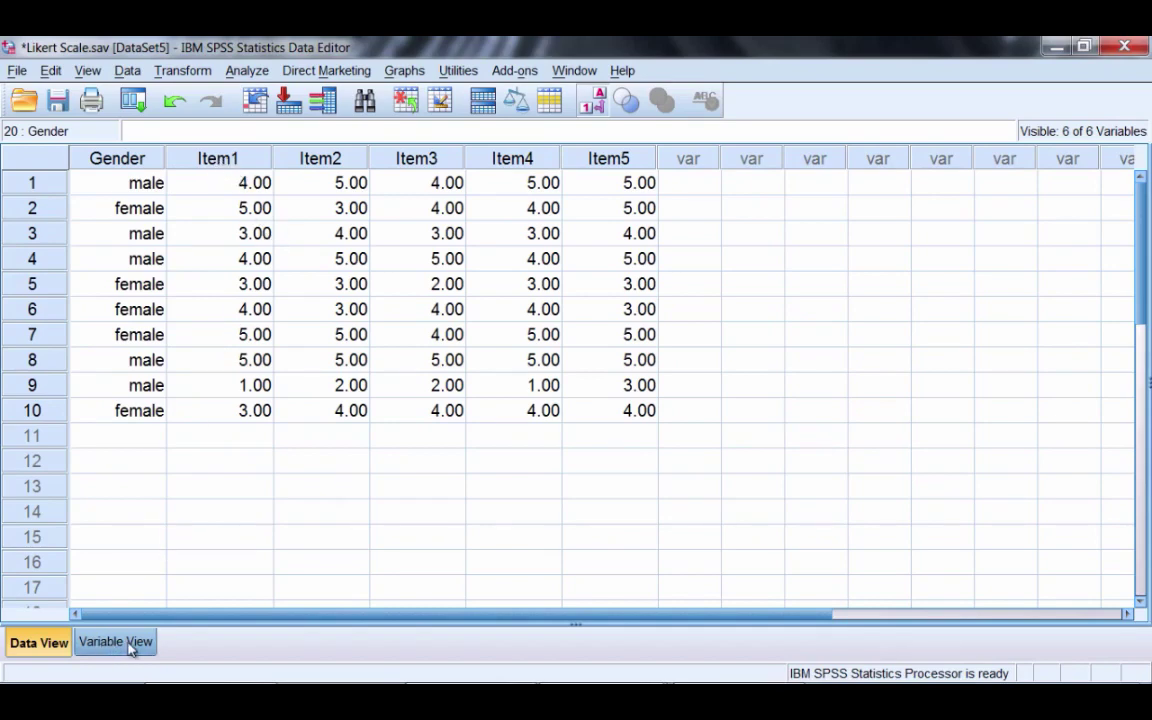
- Open the value labels of Item1 and add the label "strongly agree" for value 5
{"action": "double_click", "coordinate": [228, 160]}
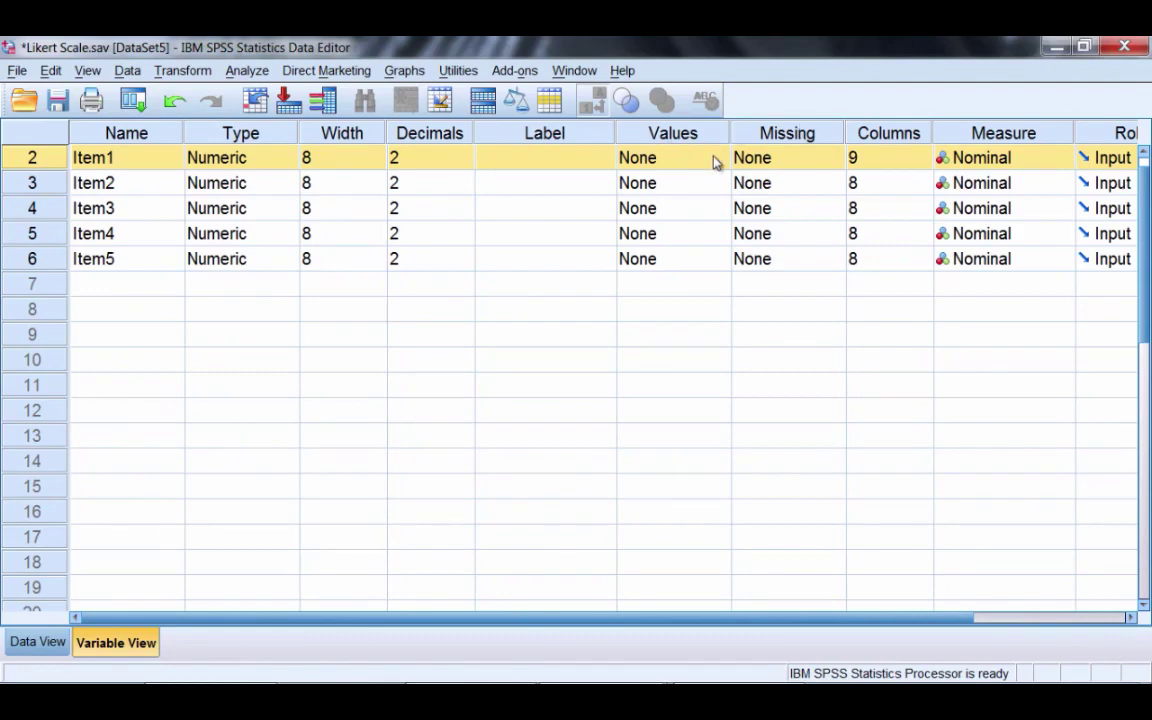
{"action": "left_click", "coordinate": [688, 165]}
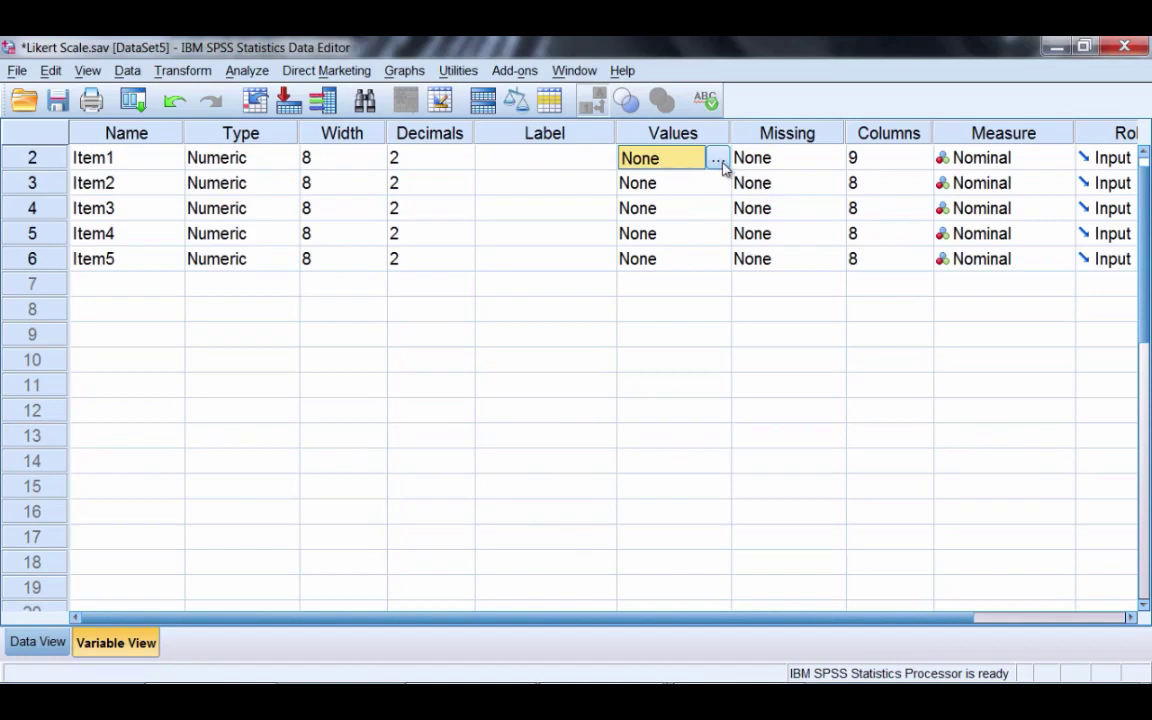
{"action": "left_click", "coordinate": [720, 162]}
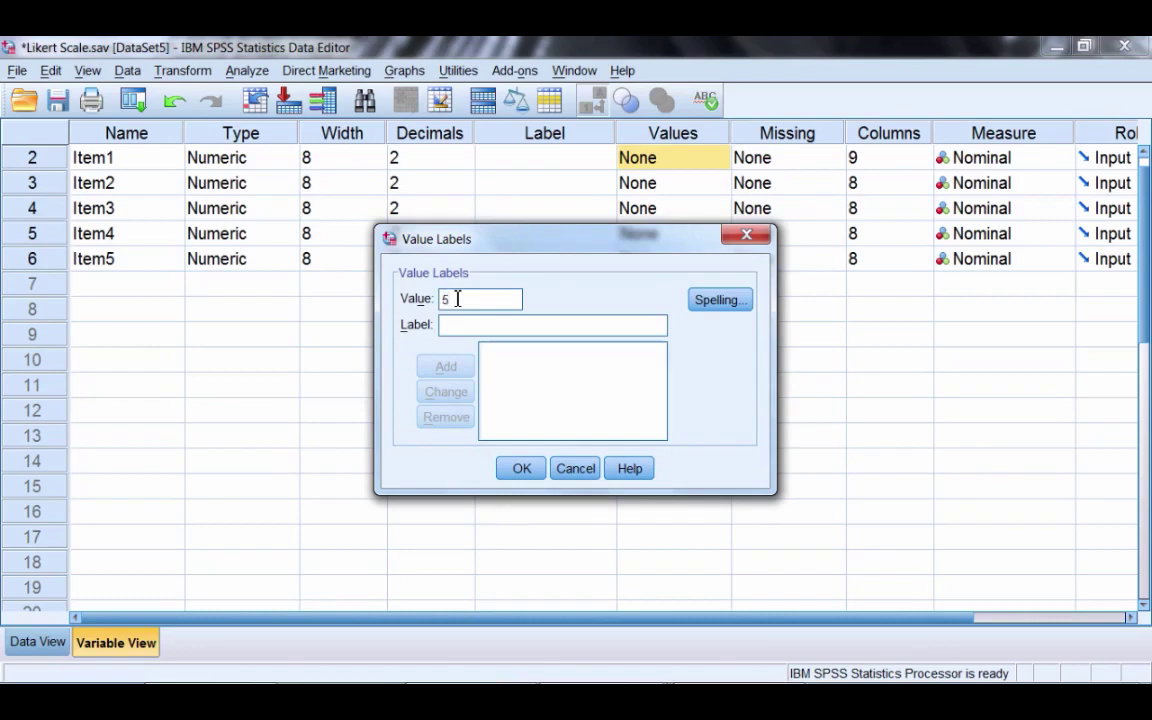
{"action": "key", "text": "Tab"}
{"action": "type", "text": "stron"}
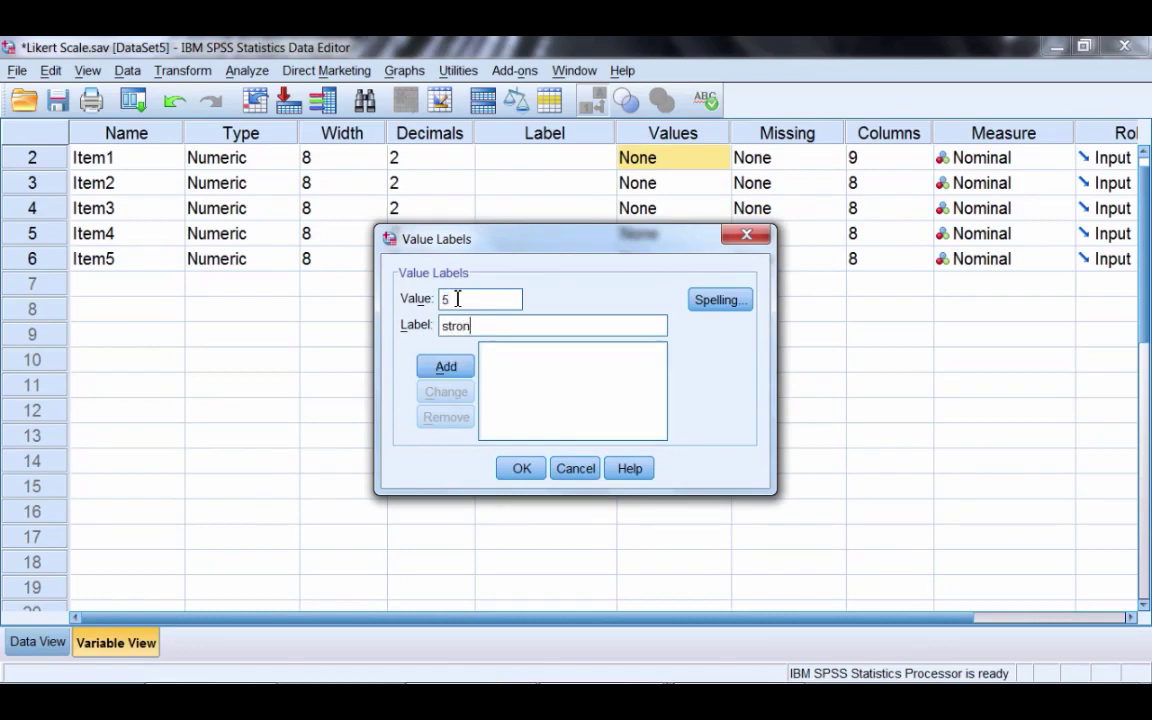
{"action": "type", "text": "gly agree"}
{"action": "left_click", "coordinate": [445, 366]}
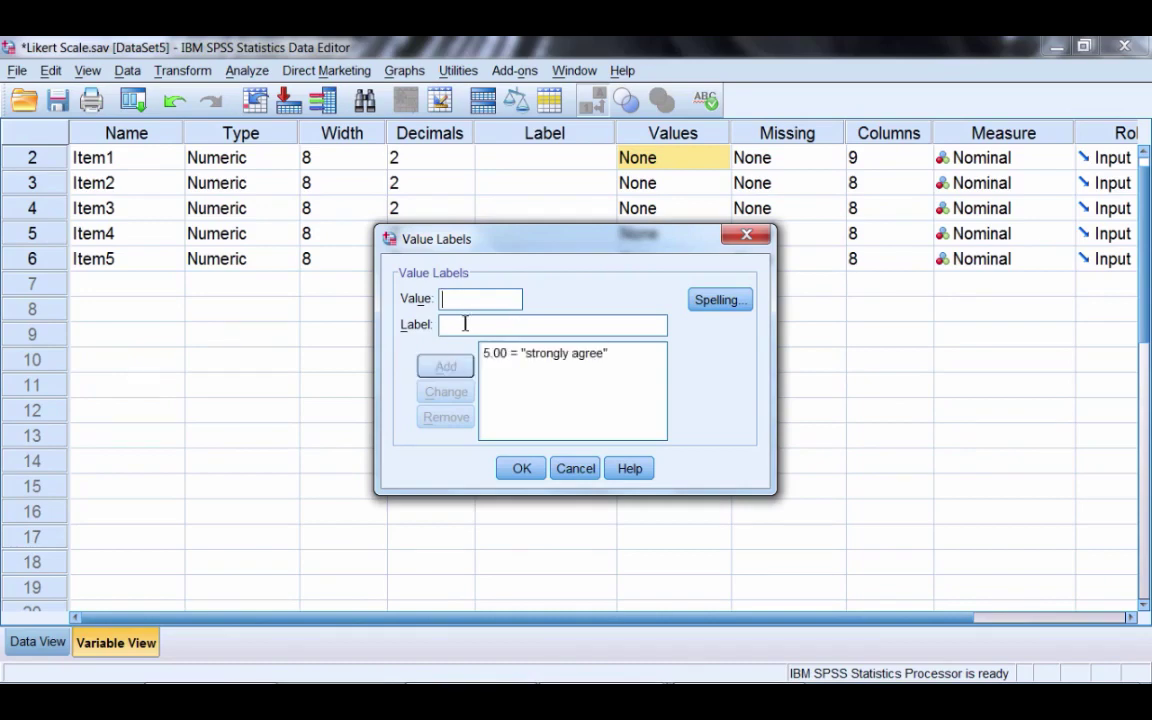
- Add the Item1 value labels 4 = "agree" and 3 = "neither agree nor disagree"
{"action": "left_click", "coordinate": [465, 323]}
{"action": "type", "text": "agree"}
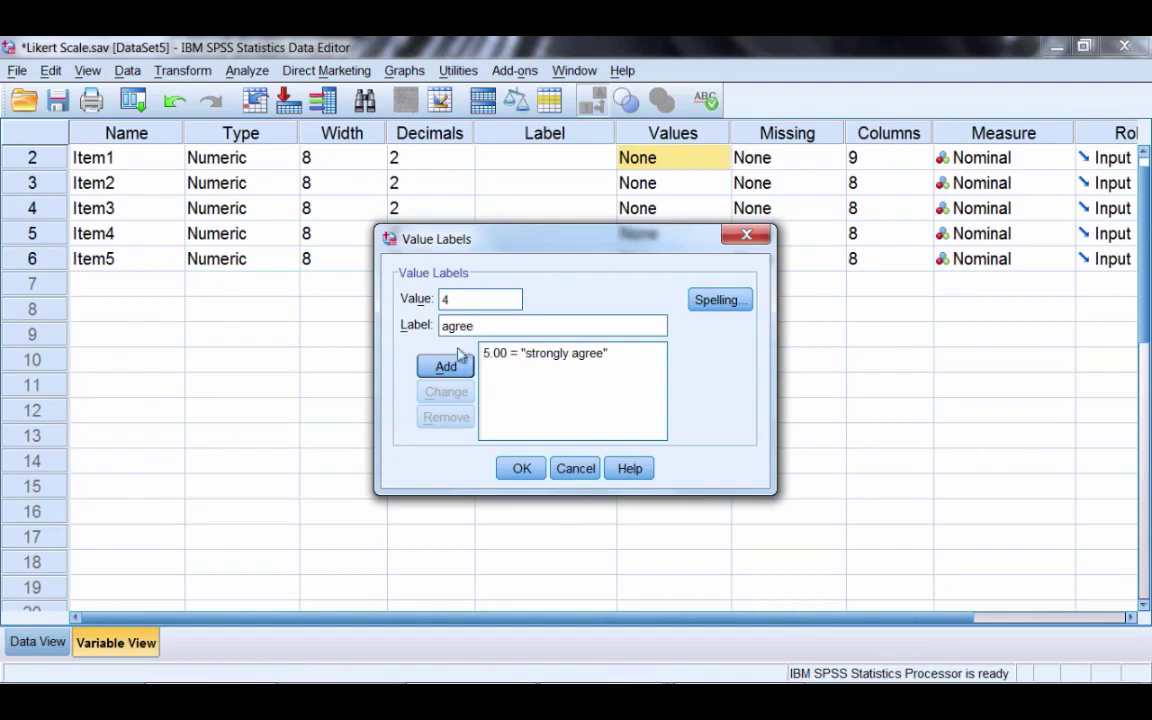
{"action": "key", "text": "Return"}
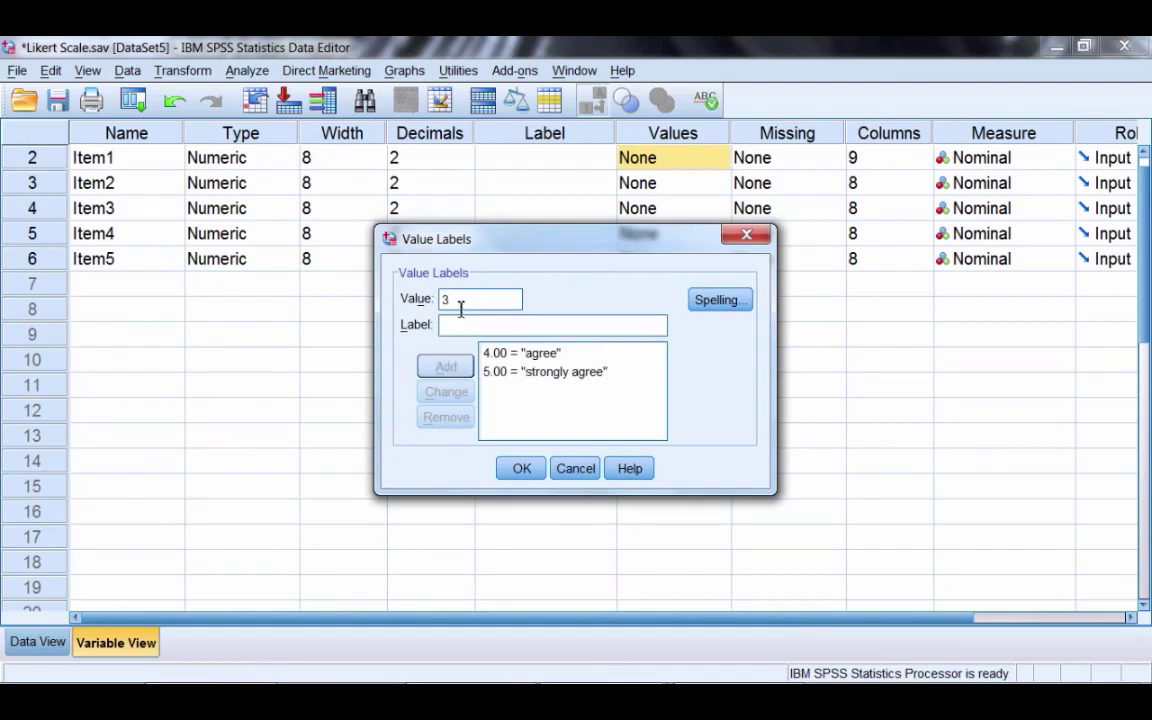
{"action": "key", "text": "Tab"}
{"action": "type", "text": "neither ag"}
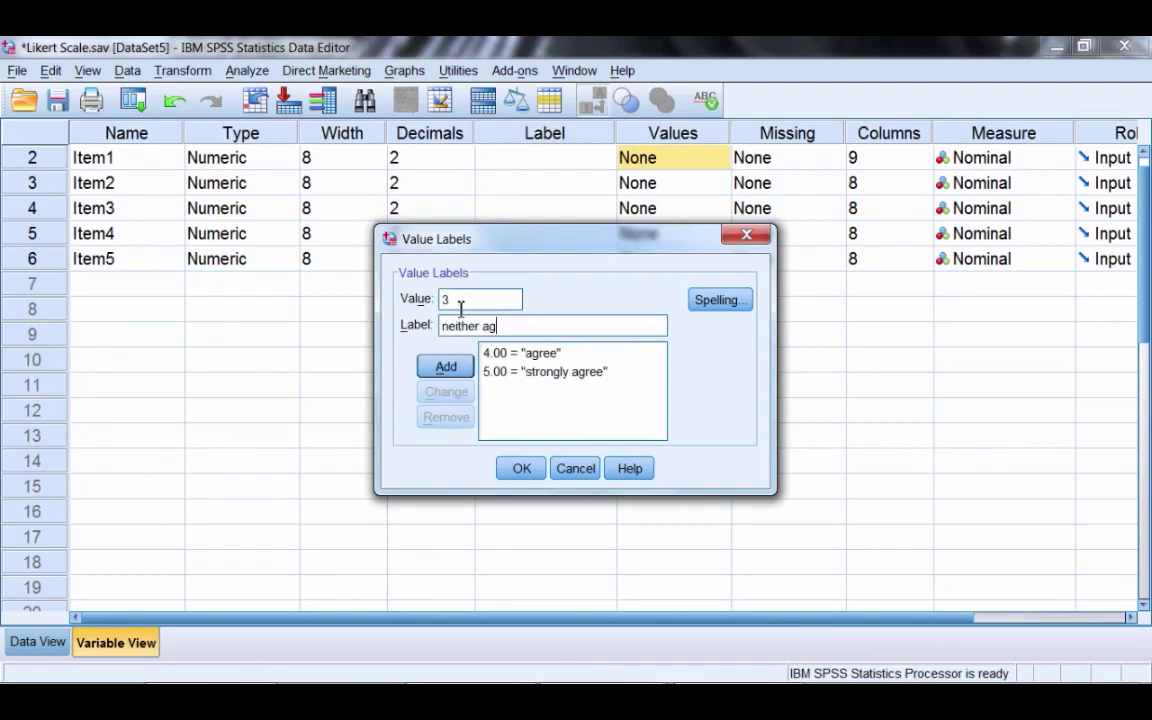
{"action": "type", "text": "ree nor disagree"}
{"action": "key", "text": "Return"}
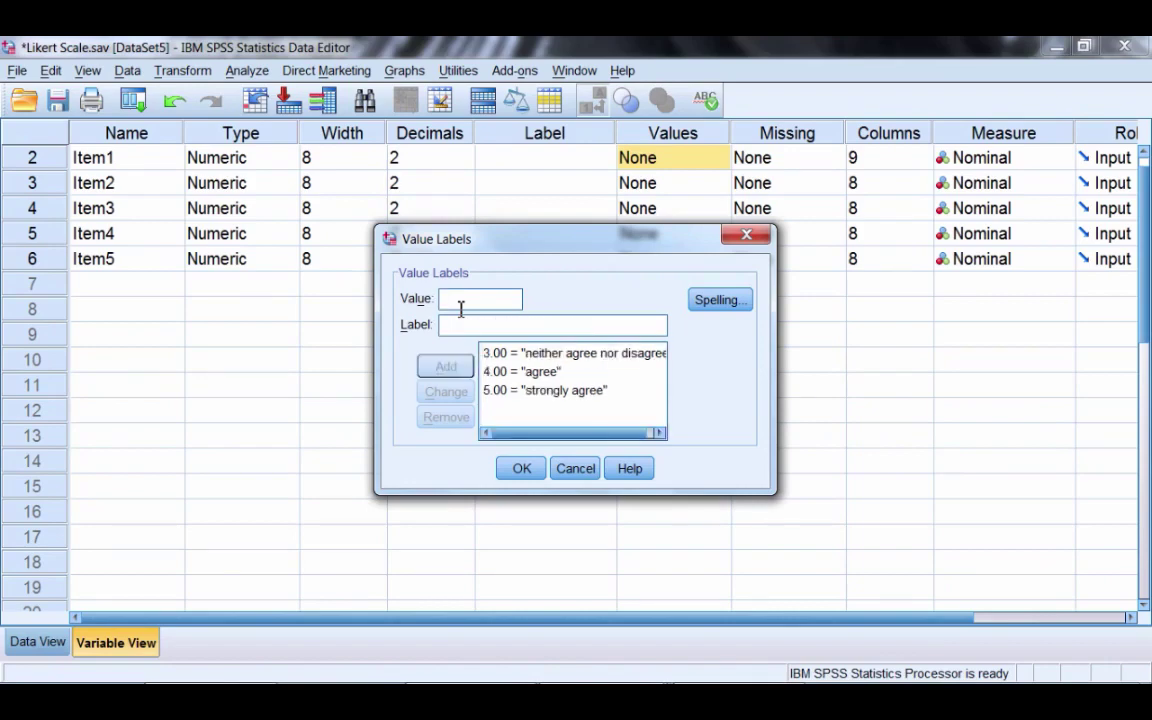
- Add the label "disagree" for value 2 of Item1
{"action": "key", "text": "Tab"}
{"action": "type", "text": "disa"}
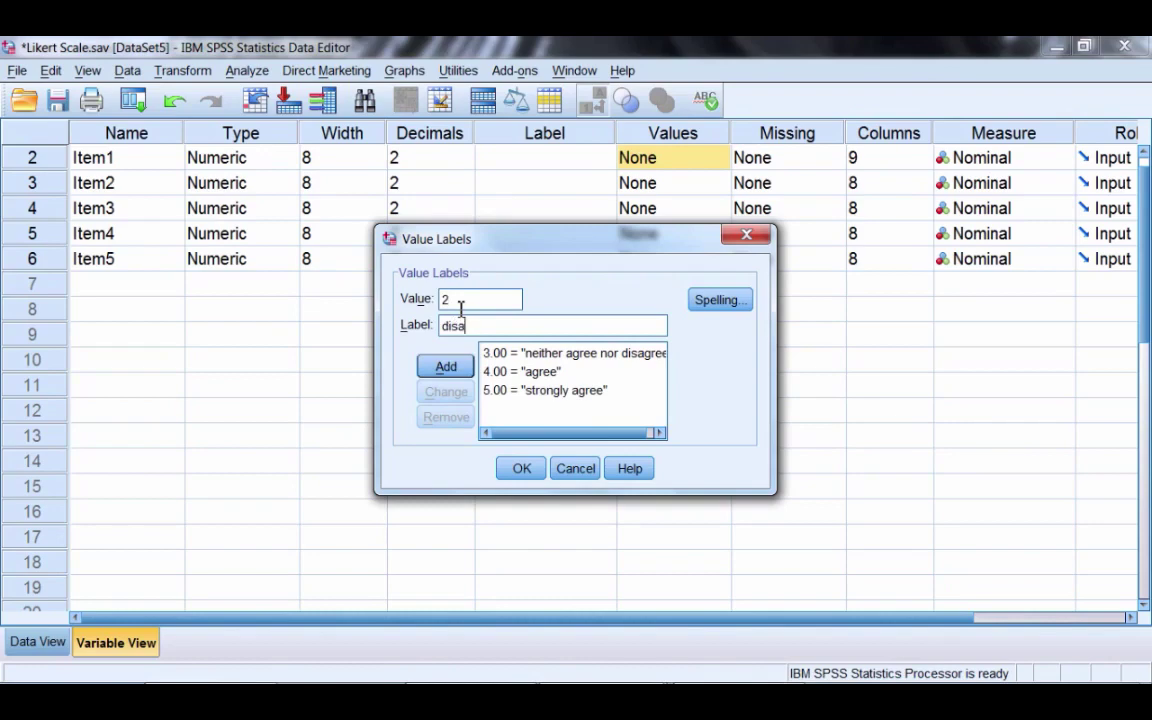
{"action": "type", "text": "gree"}
{"action": "key", "text": "Return"}
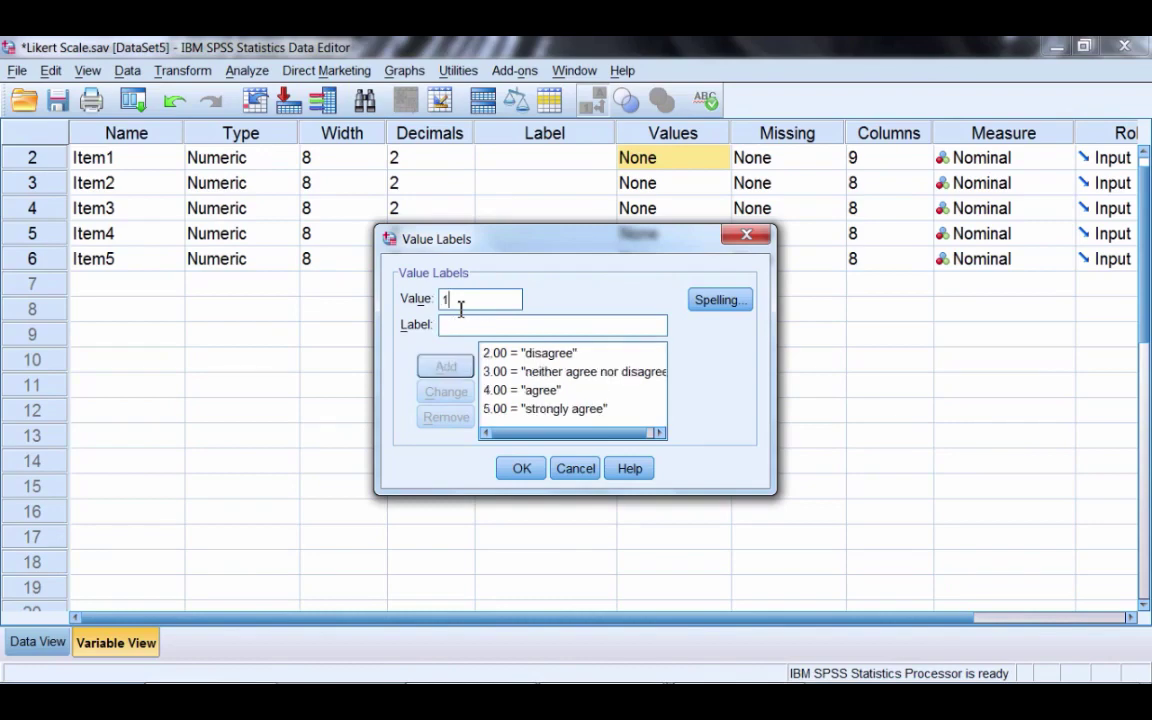
- Add the label "strongly disagree" for value 1, check the label list and apply it to Item1
{"action": "type", "text": "1"}
{"action": "key", "text": "Tab"}
{"action": "type", "text": "strongl"}
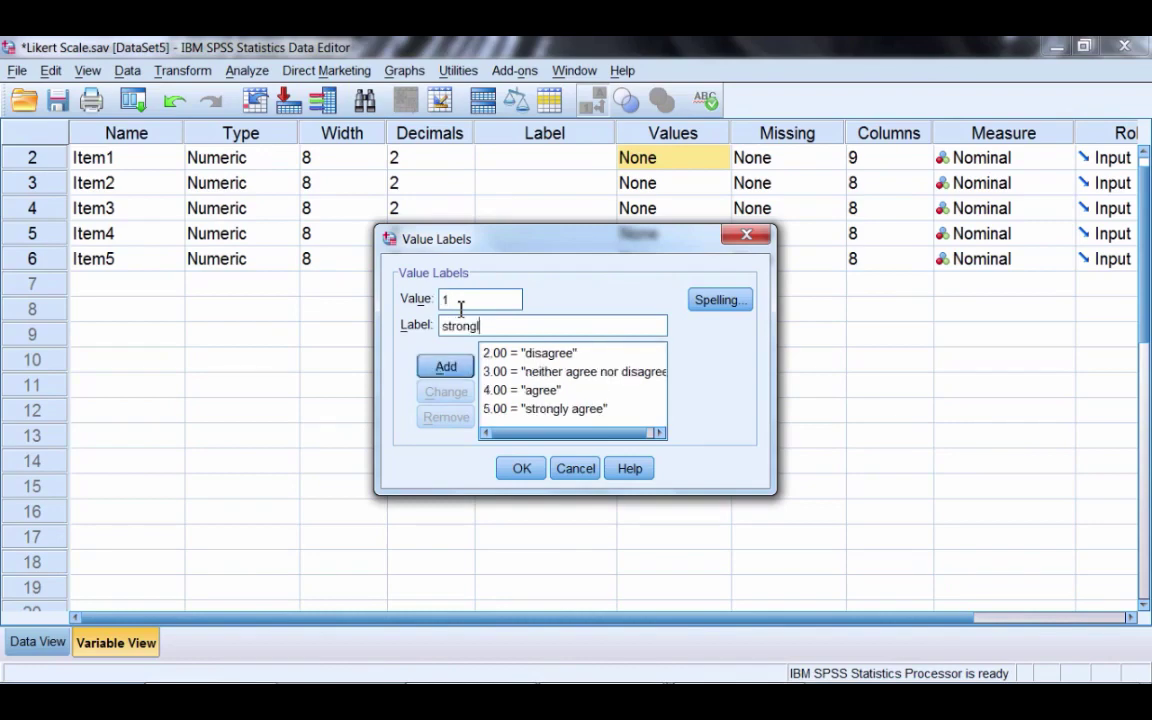
{"action": "type", "text": "y disagree"}
{"action": "left_click", "coordinate": [446, 368]}
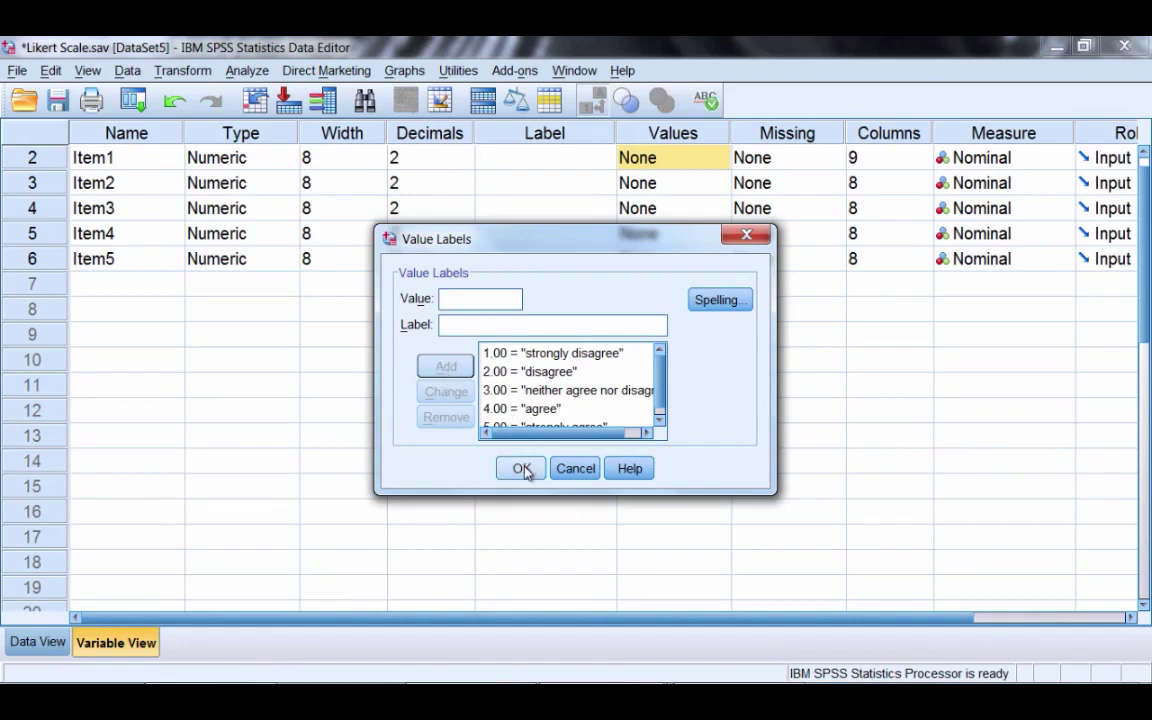
{"action": "scroll", "coordinate": [651, 401], "scroll_direction": "down", "scroll_amount": 1}
{"action": "scroll", "coordinate": [589, 355], "scroll_direction": "up", "scroll_amount": 1}
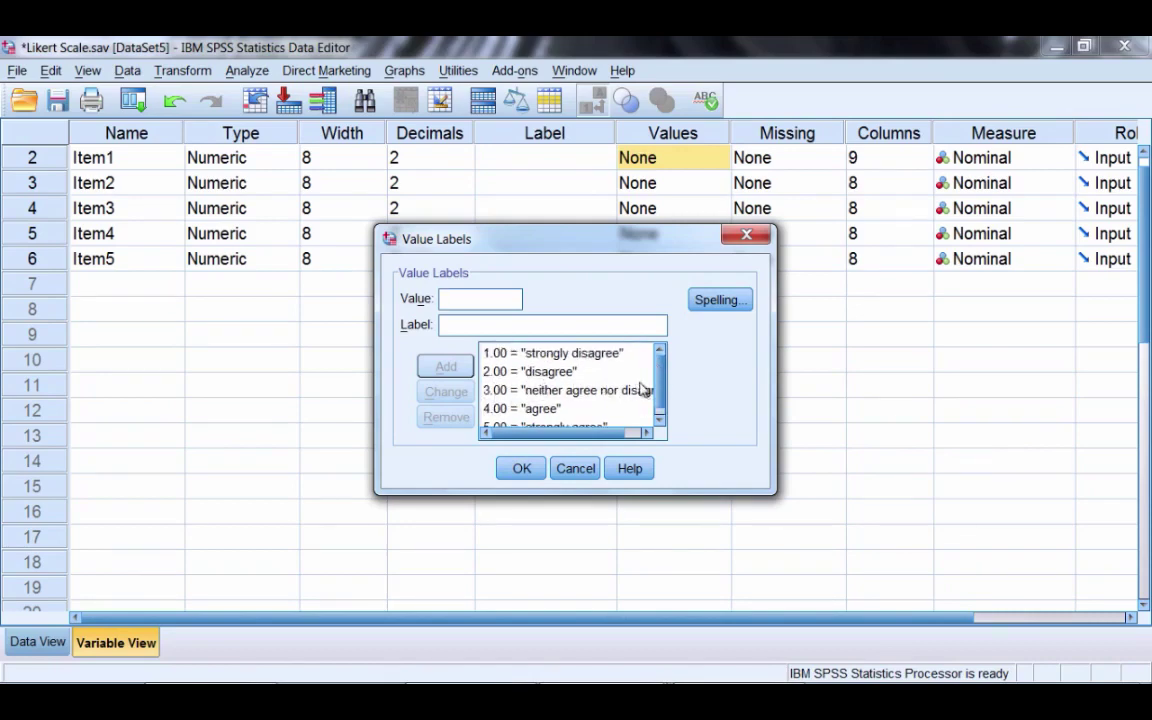
{"action": "scroll", "coordinate": [540, 390], "scroll_direction": "down", "scroll_amount": 1}
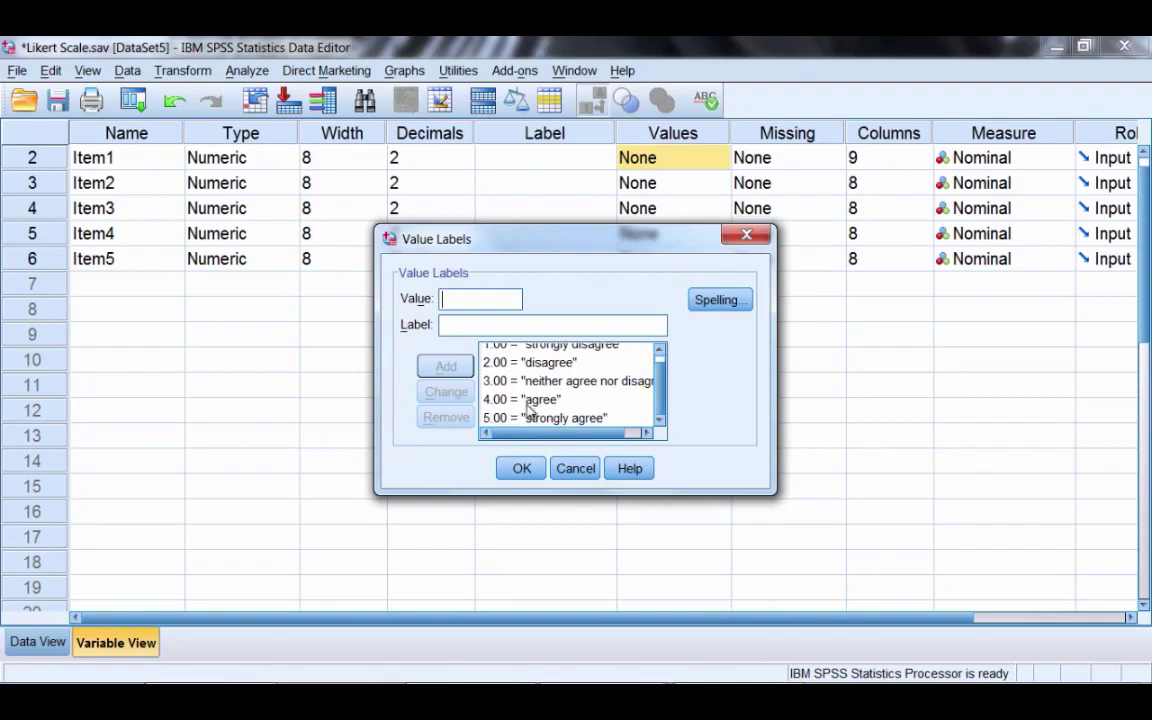
{"action": "left_click", "coordinate": [522, 470]}
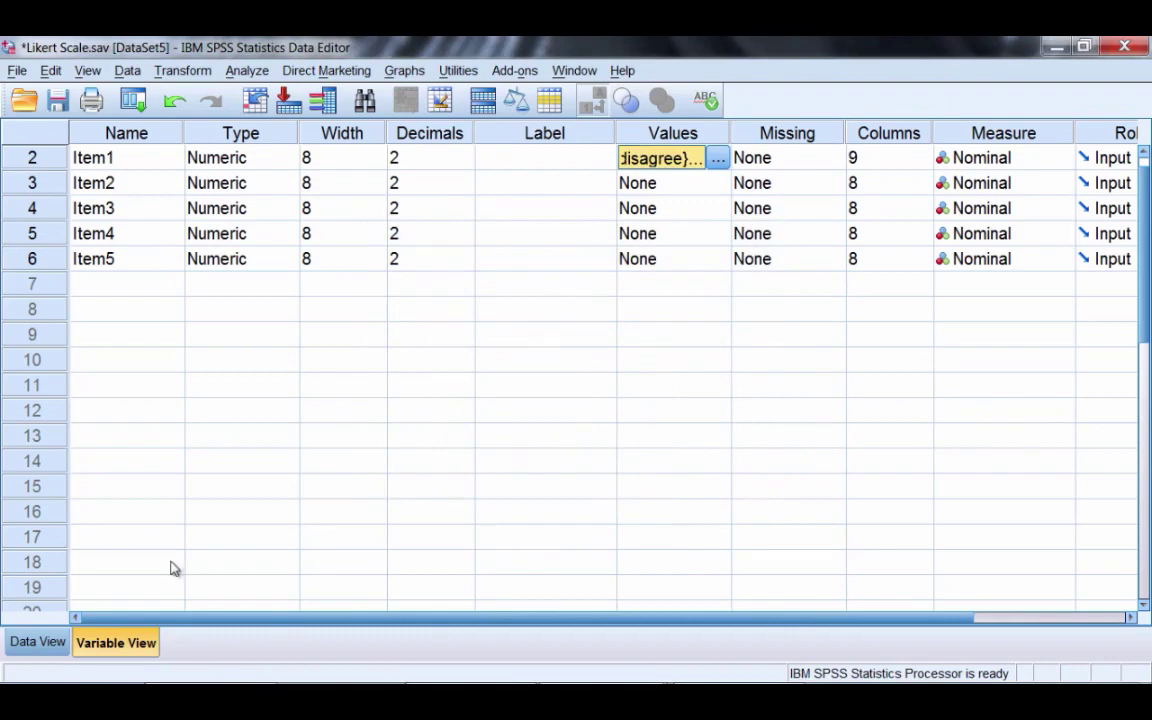
- Display the data and widen the Item1 column to about 21 characters so its value labels fit in full
{"action": "left_click", "coordinate": [28, 645]}
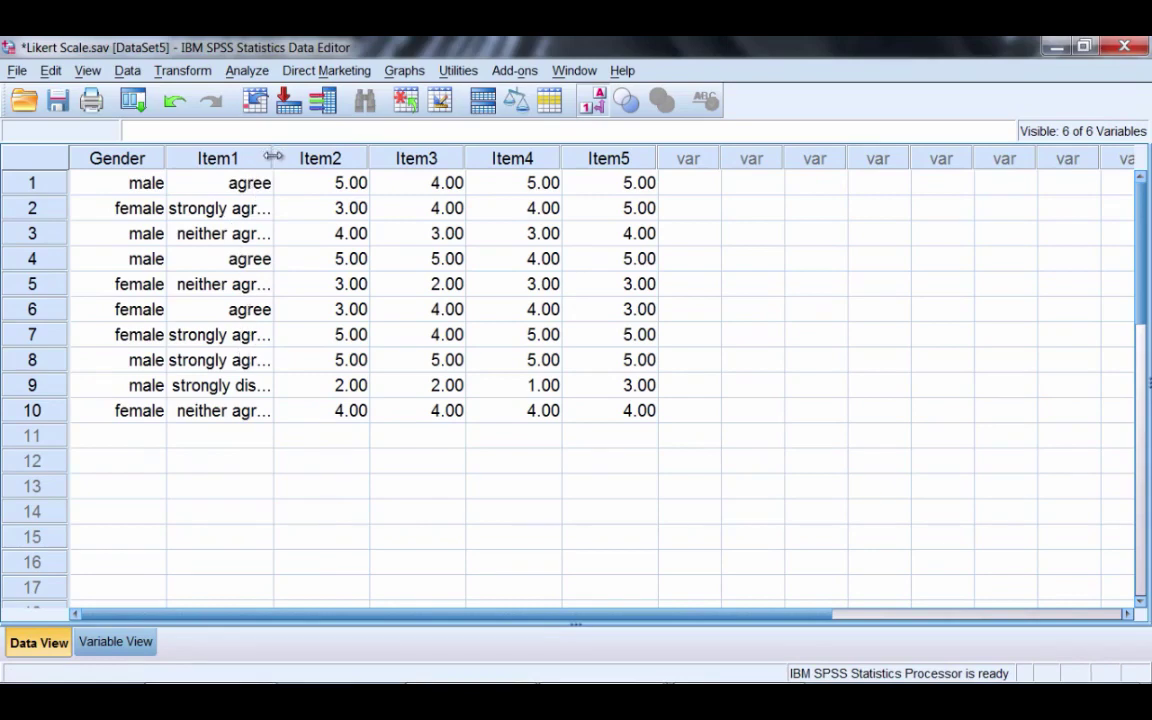
{"action": "left_click_drag", "start_coordinate": [273, 157], "coordinate": [404, 158]}
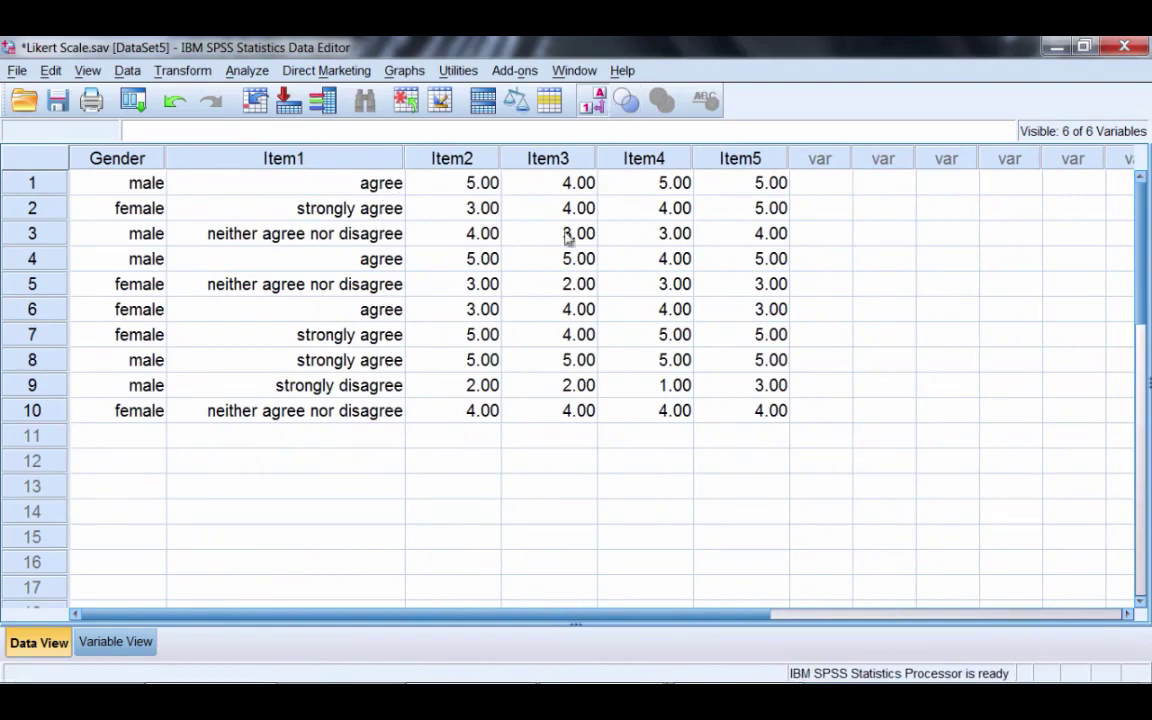
{"action": "left_click", "coordinate": [118, 643]}
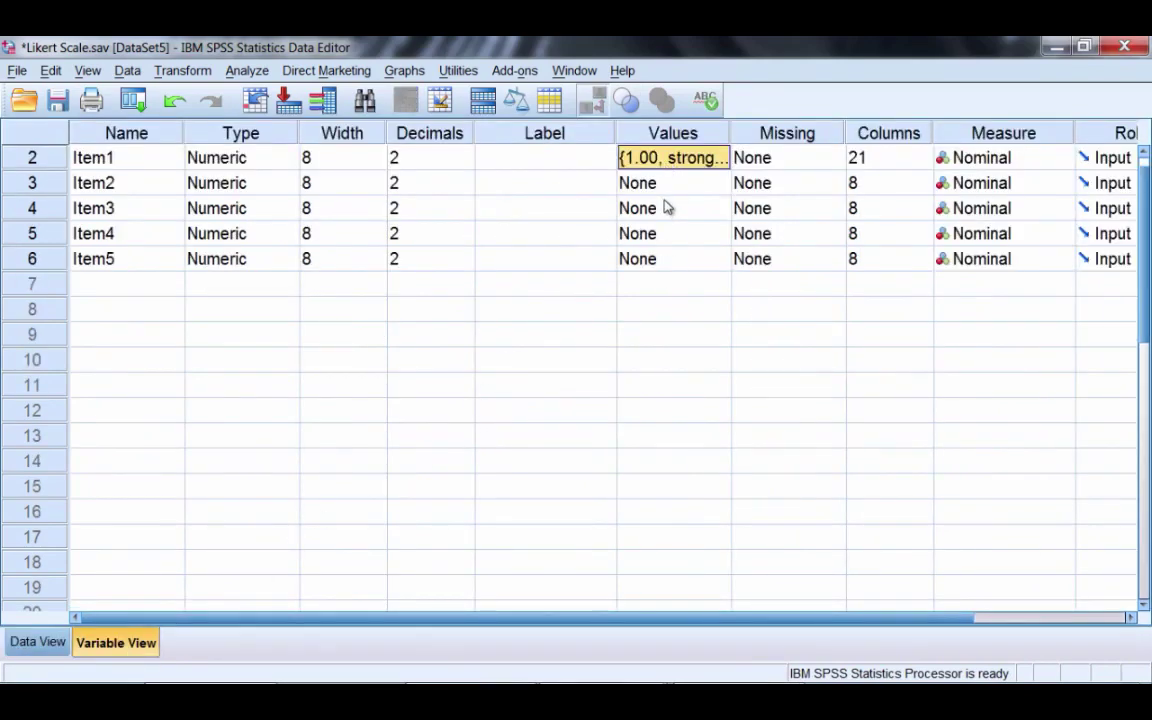
{"action": "left_click", "coordinate": [48, 641]}
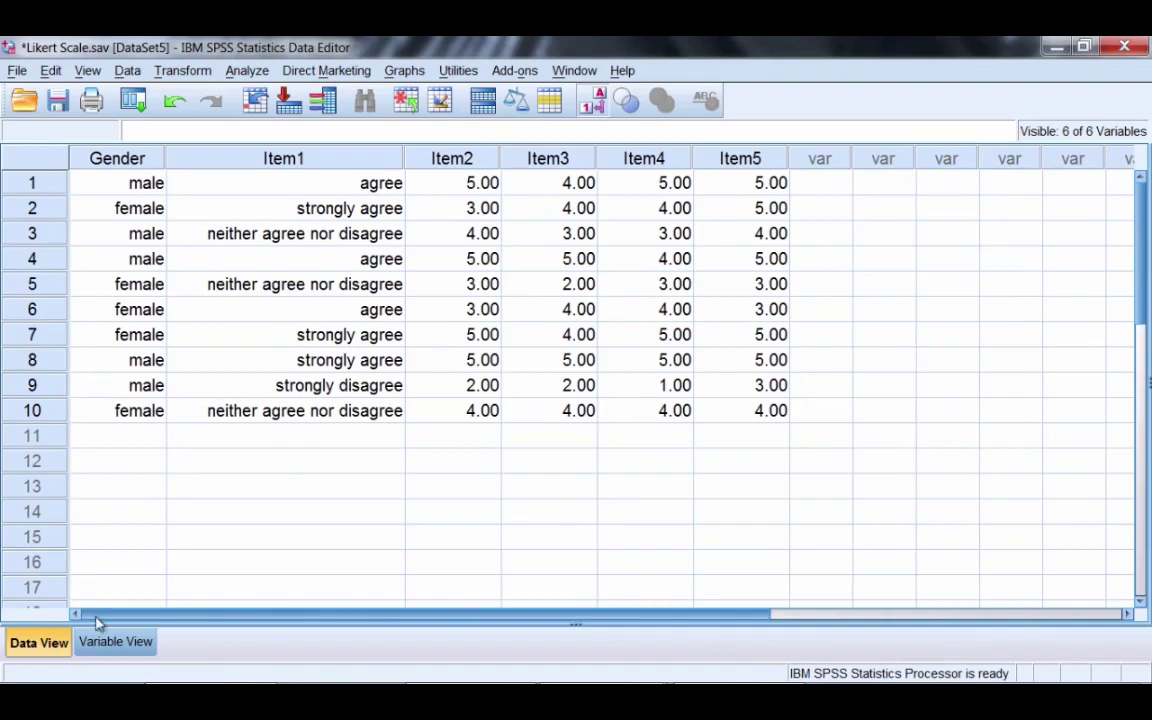
- Copy Item1's value labels to Item2, Item3, Item4 and Item5, and display the data
{"action": "left_click", "coordinate": [106, 643]}
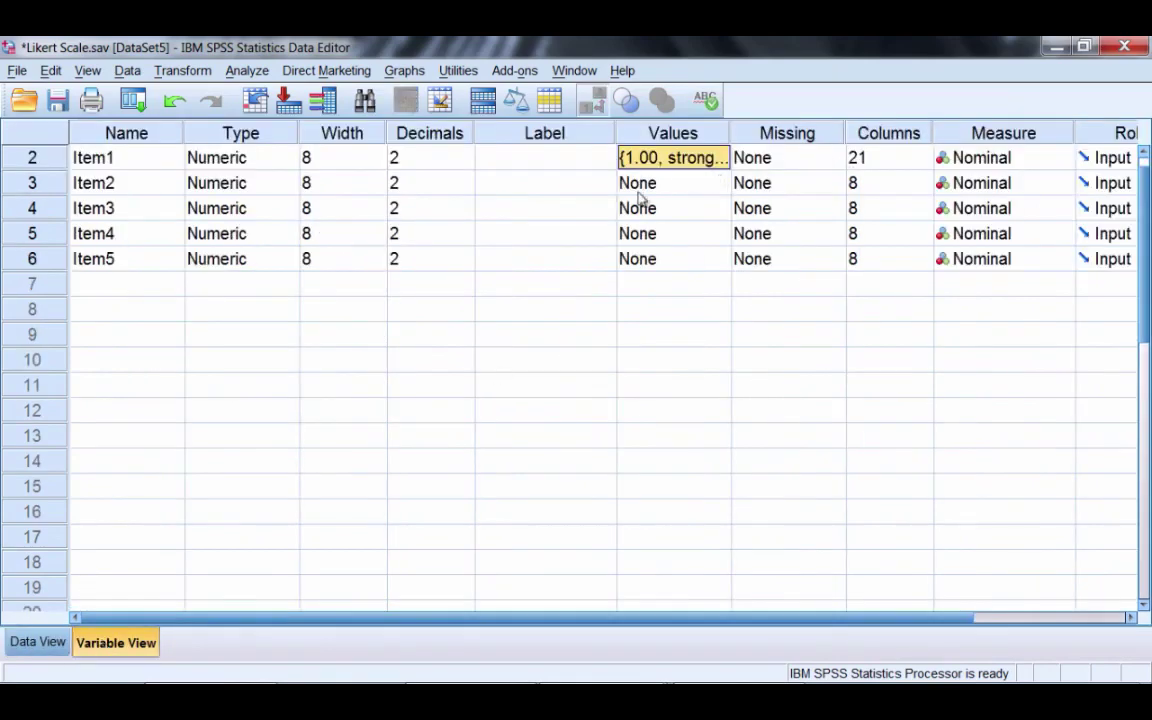
{"action": "left_click", "coordinate": [679, 166]}
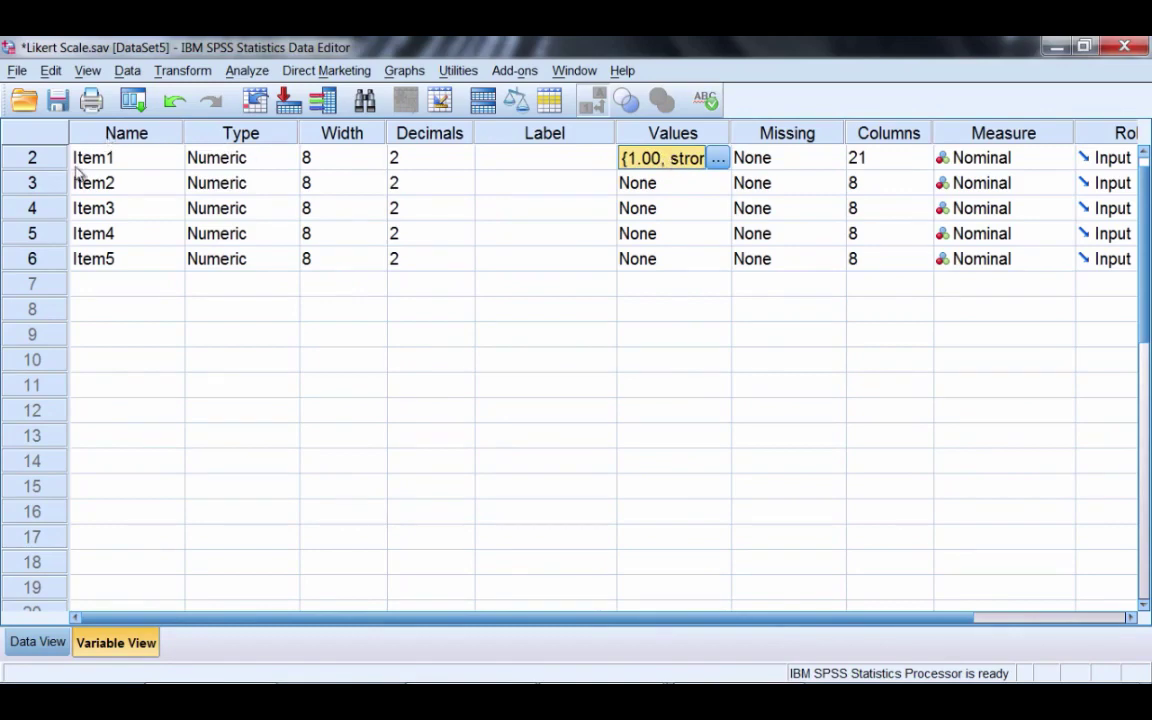
{"action": "right_click", "coordinate": [659, 166]}
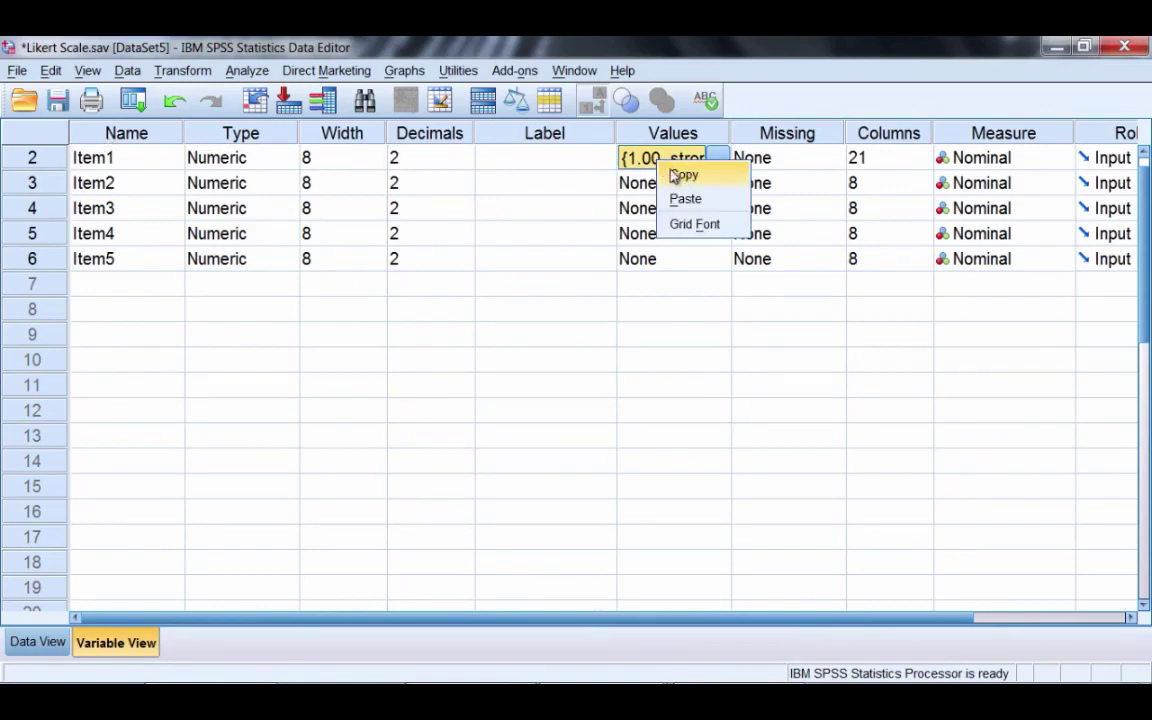
{"action": "left_click", "coordinate": [688, 180]}
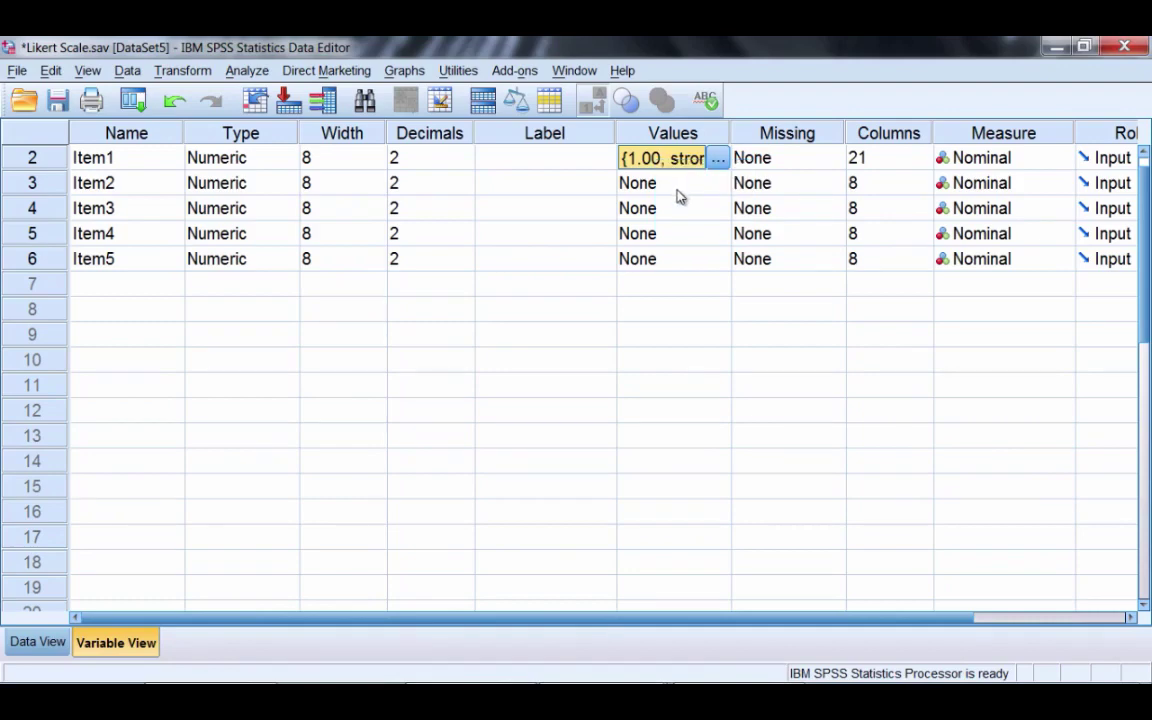
{"action": "left_click_drag", "start_coordinate": [679, 190], "coordinate": [679, 257]}
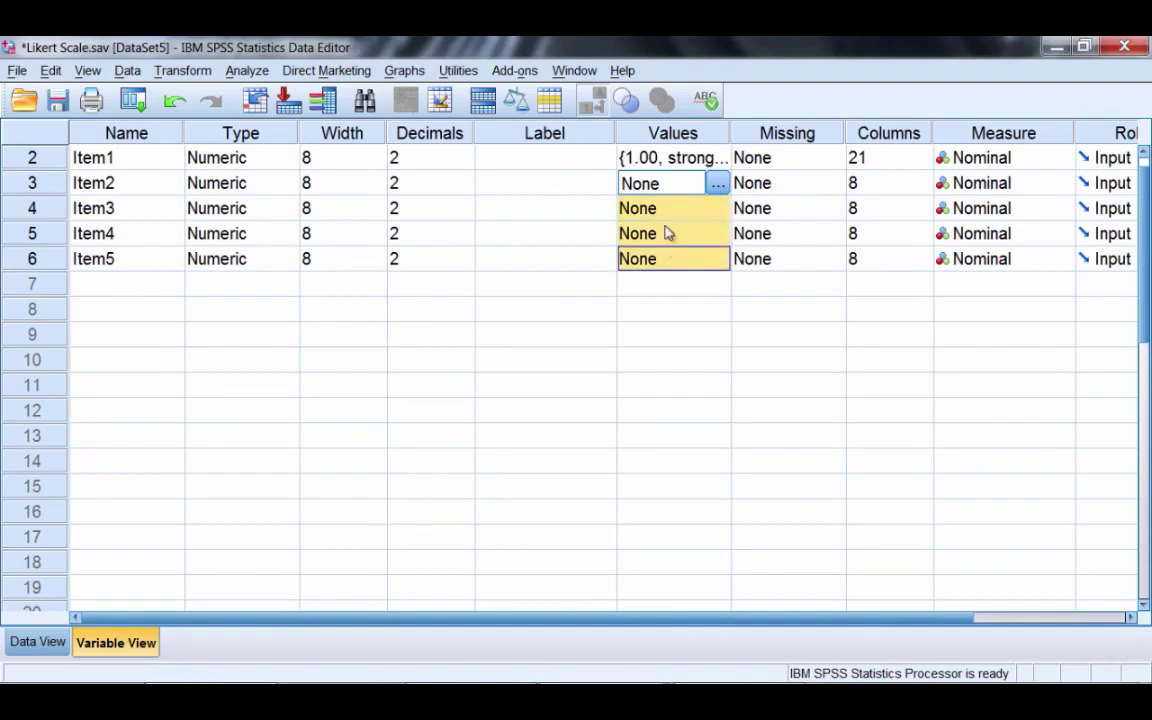
{"action": "right_click", "coordinate": [666, 224]}
{"action": "left_click", "coordinate": [690, 257]}
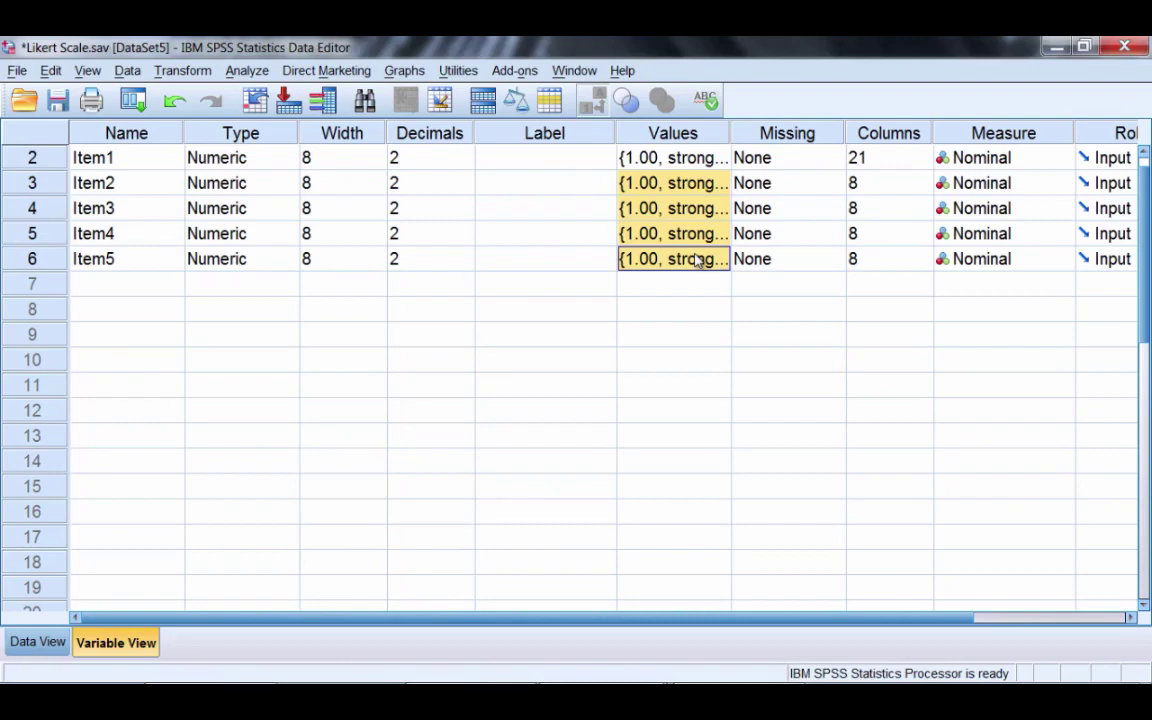
{"action": "left_click", "coordinate": [38, 642]}
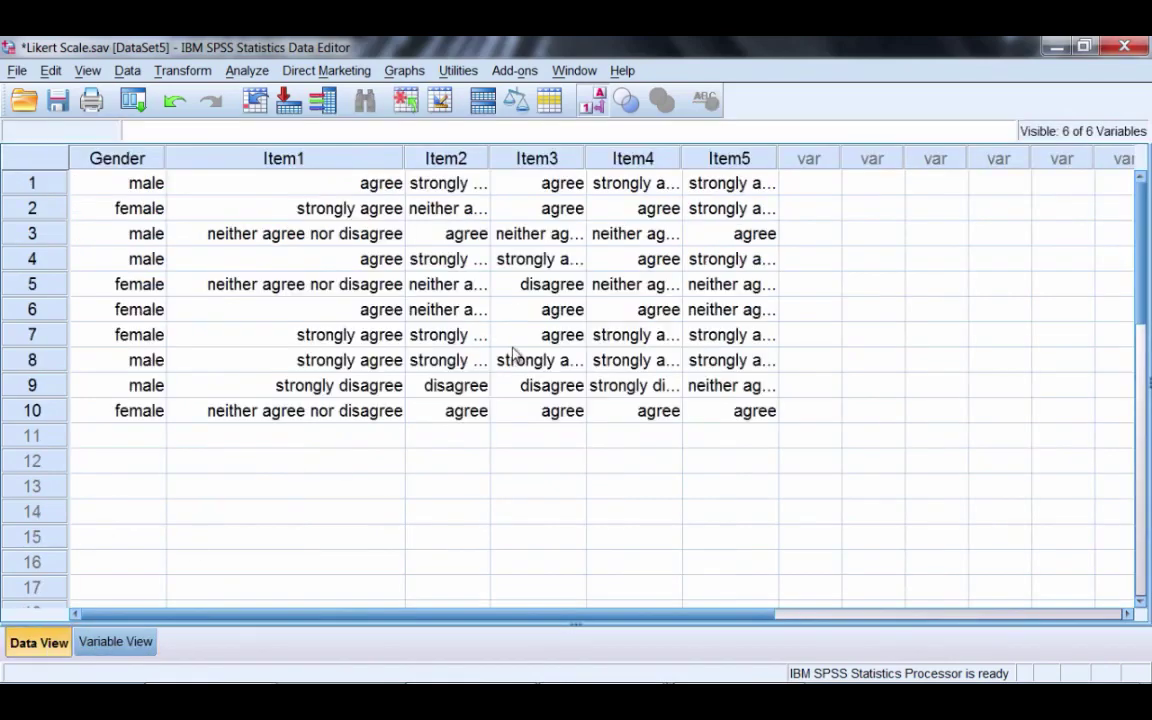
- Widen the Item2 and Item3 columns so that more of their value labels can be read
{"action": "left_click_drag", "start_coordinate": [490, 158], "coordinate": [555, 158]}
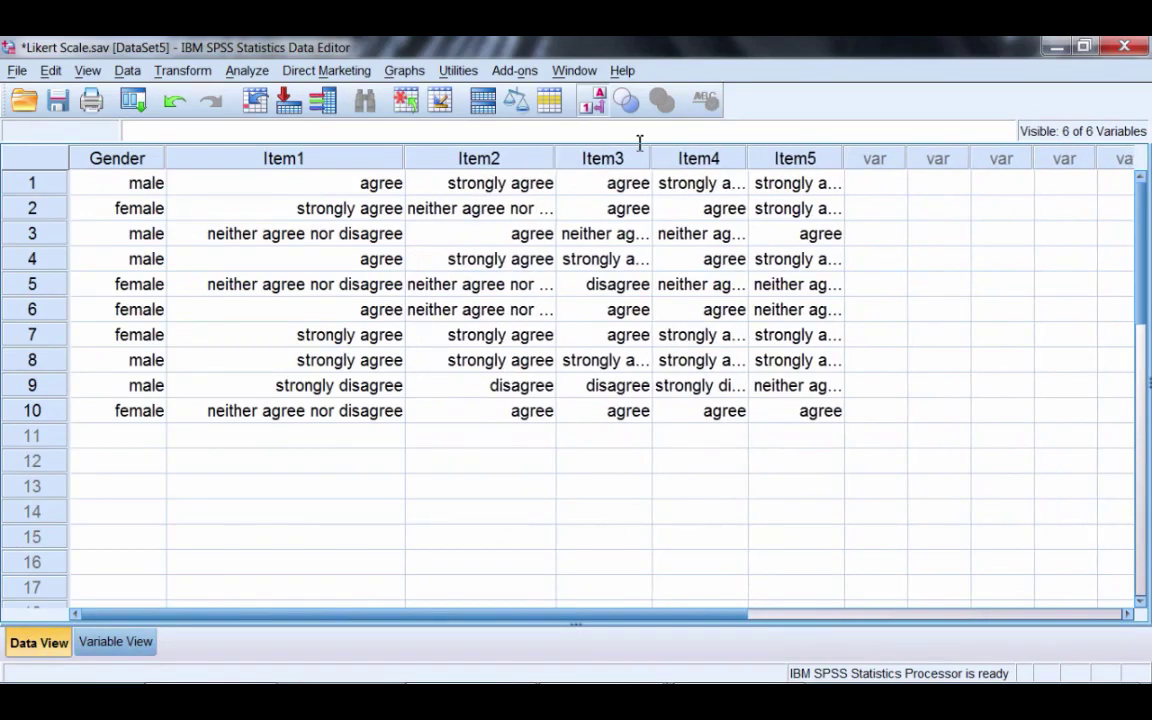
{"action": "left_click_drag", "start_coordinate": [686, 158], "coordinate": [750, 158]}
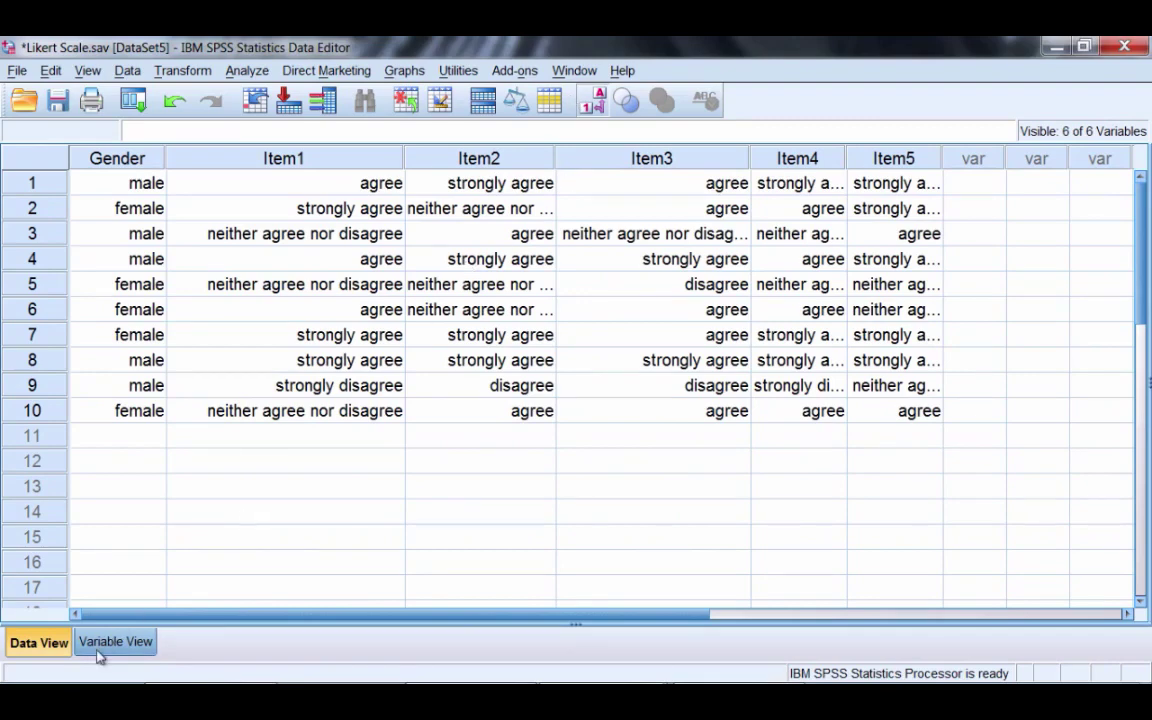
- Display numeric codes instead of value labels and narrow the Item1, Item2 and Item3 columns to fit the numbers
{"action": "left_click", "coordinate": [592, 102]}
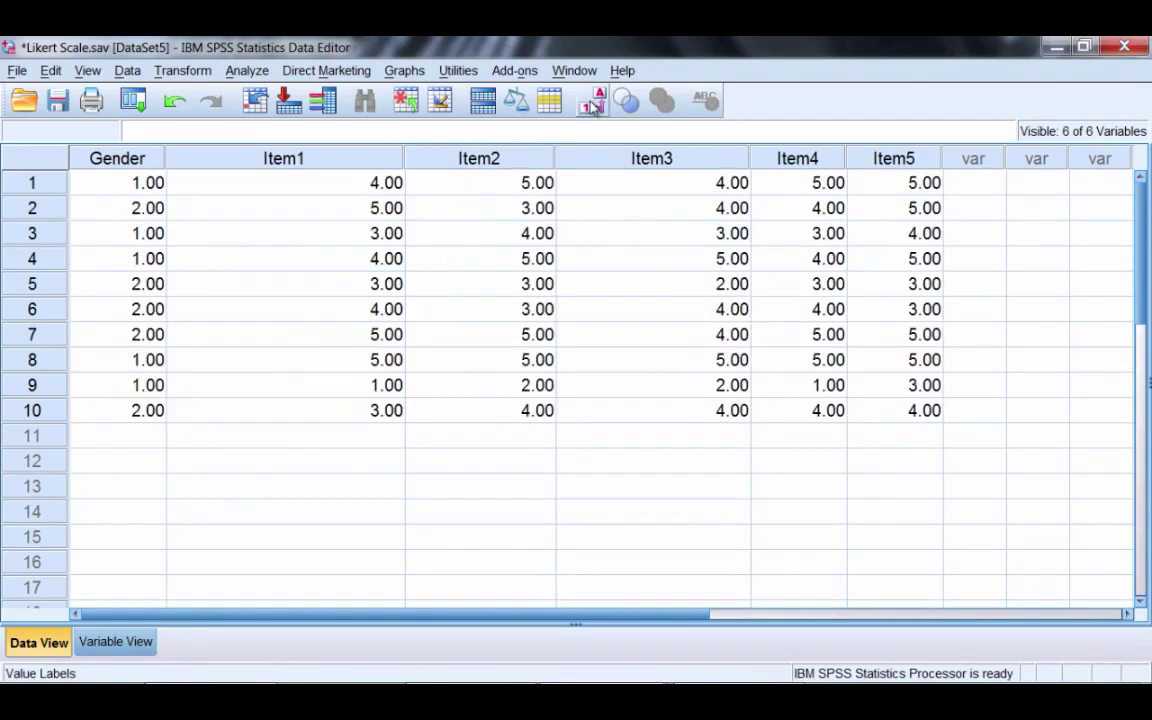
{"action": "left_click_drag", "start_coordinate": [404, 158], "coordinate": [261, 158]}
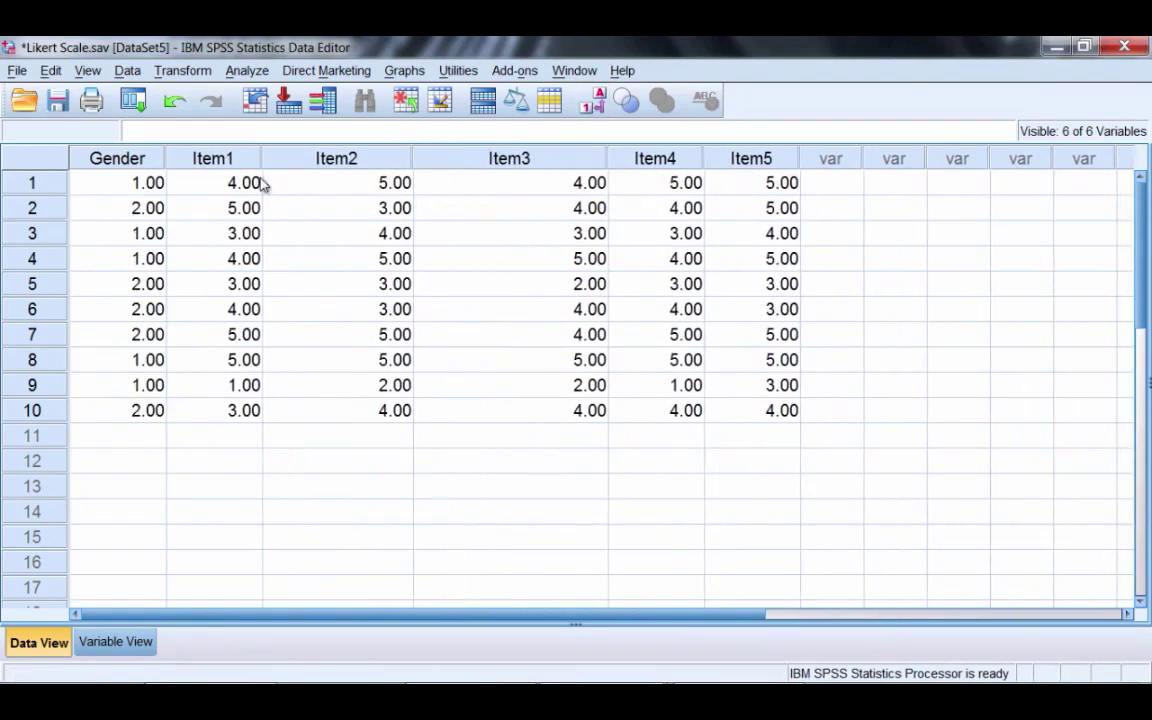
{"action": "left_click_drag", "start_coordinate": [412, 158], "coordinate": [336, 158]}
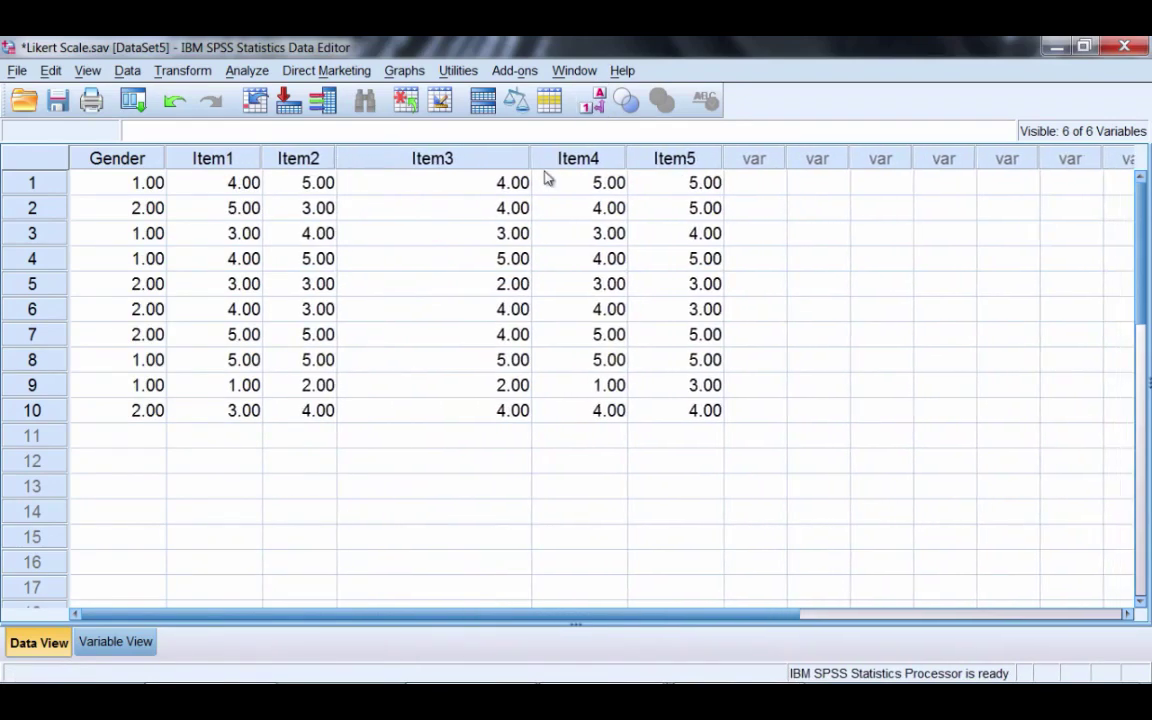
{"action": "left_click_drag", "start_coordinate": [531, 161], "coordinate": [418, 161]}
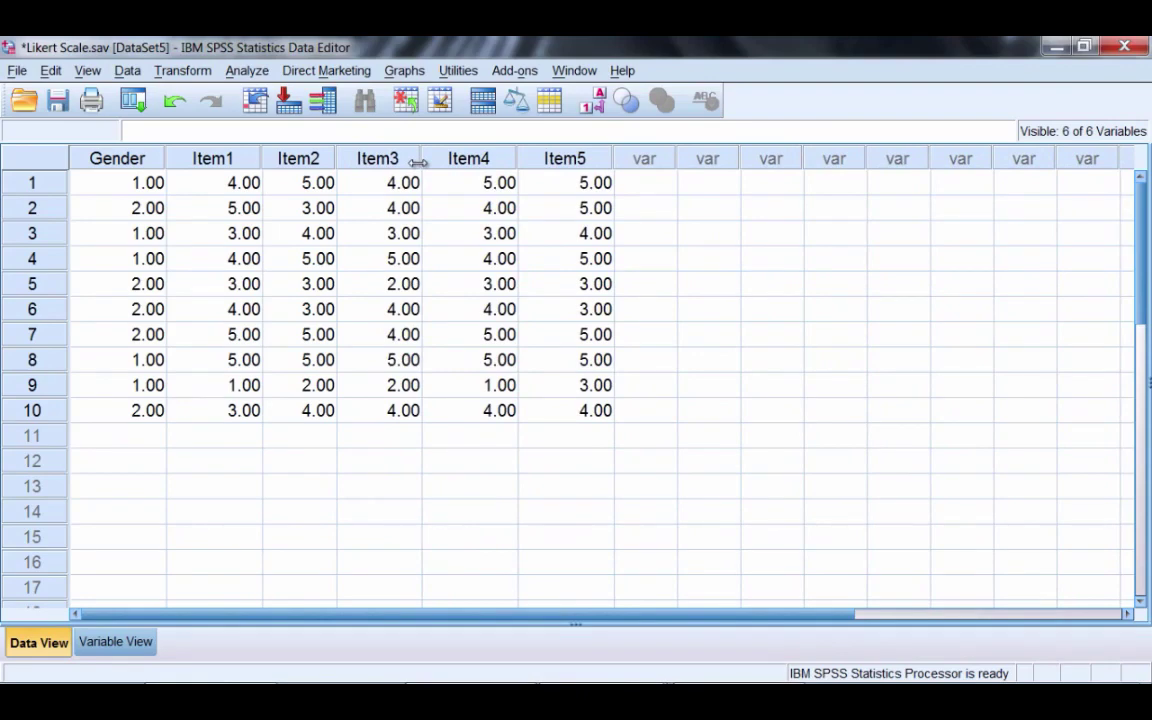
{"action": "left_click", "coordinate": [645, 165]}
{"action": "left_click_drag", "start_coordinate": [645, 180], "coordinate": [638, 411]}
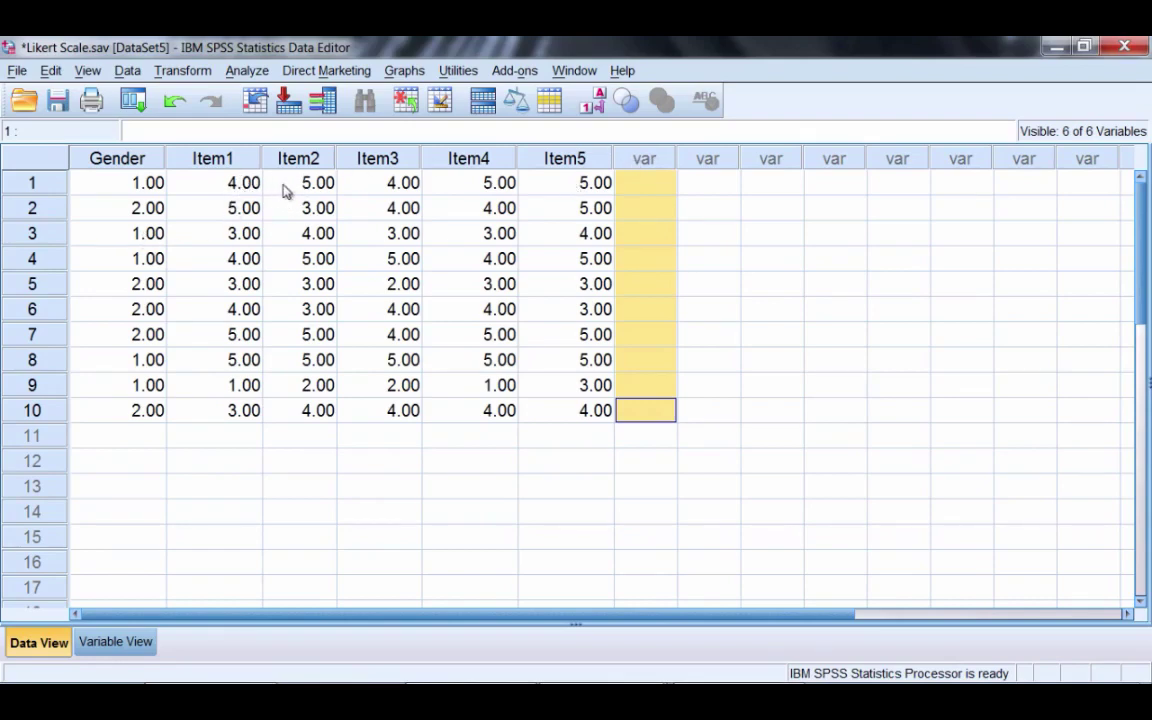
{"action": "left_click", "coordinate": [621, 186]}
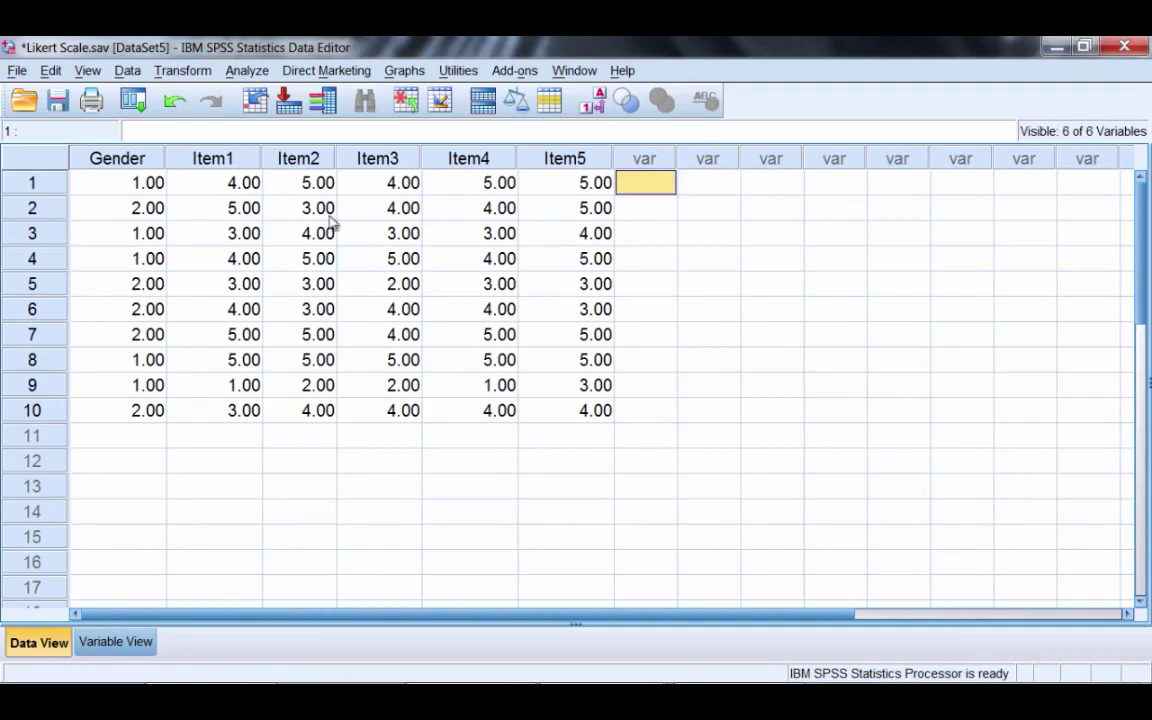
{"action": "left_click", "coordinate": [638, 213]}
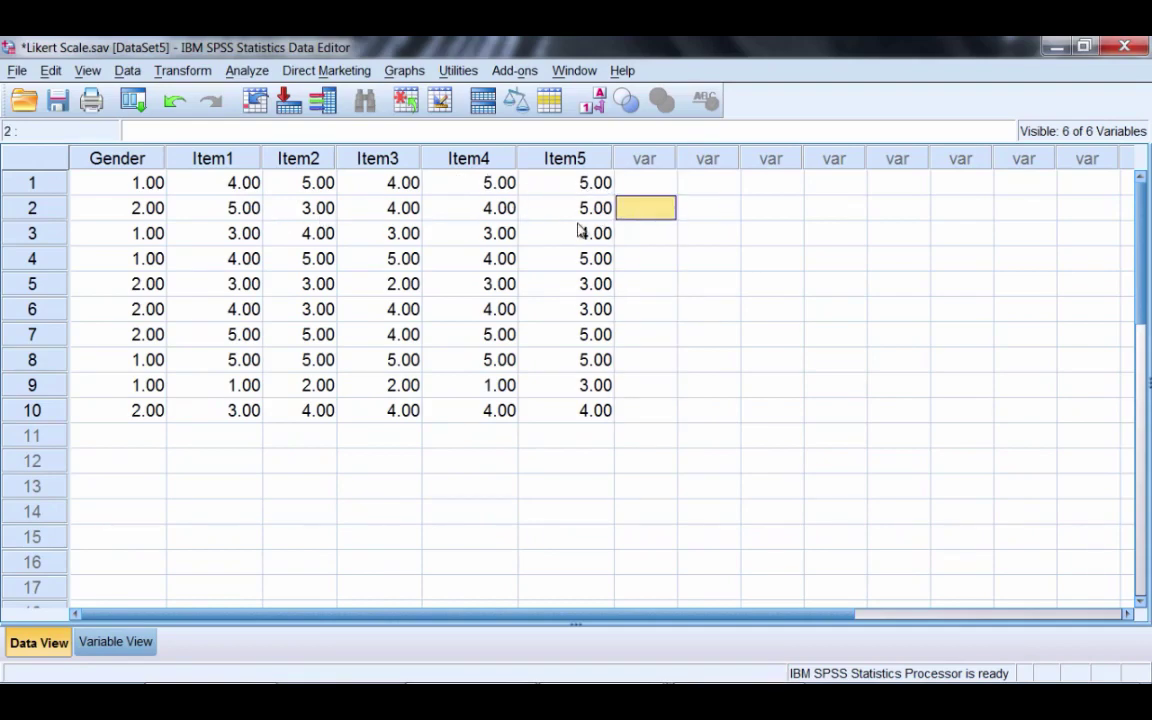